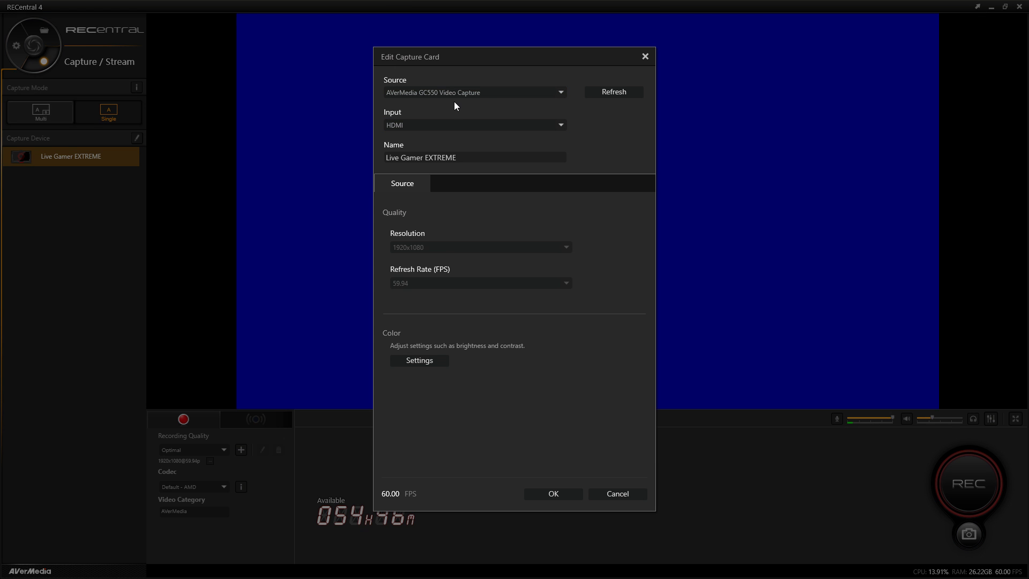
# Keep AVerMedia GC550 Video Capture as the capture card source
pyautogui.click(462, 98)
pyautogui.click(463, 101)
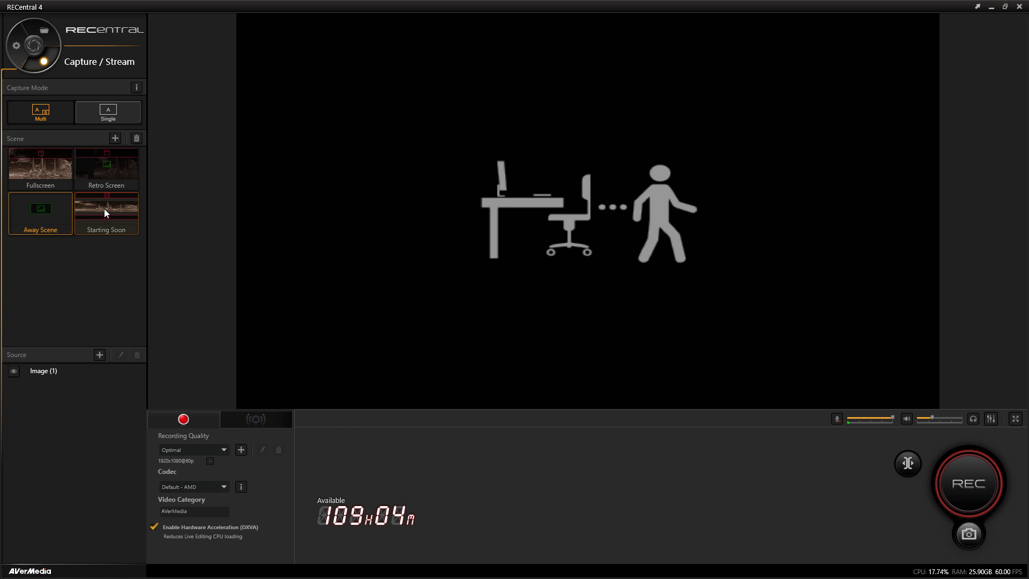
# Switch through Starting Soon to Retro Screen, then select its capture card, Webcam, Image and Alerts sources
pyautogui.click(109, 211)
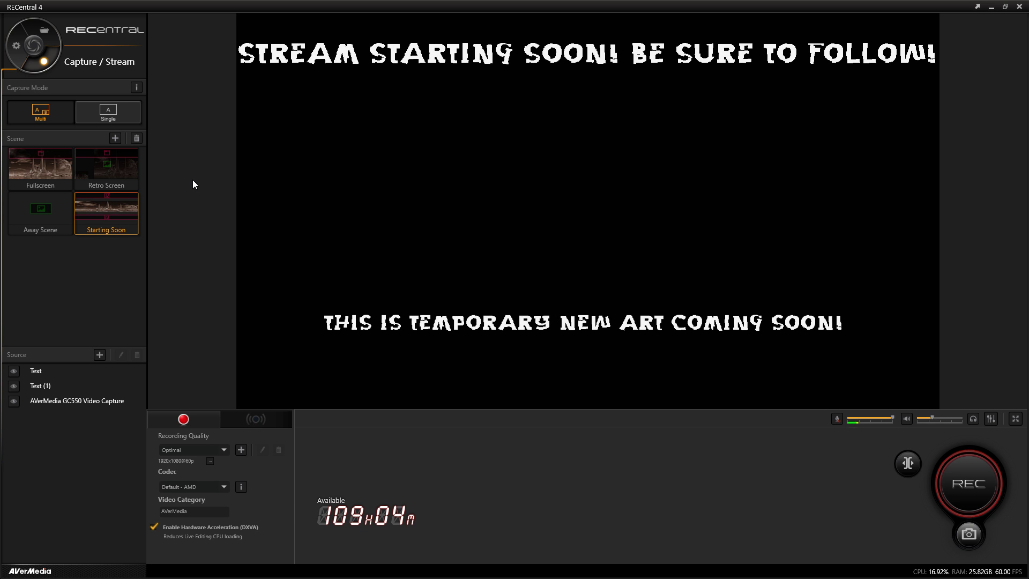
pyautogui.click(96, 179)
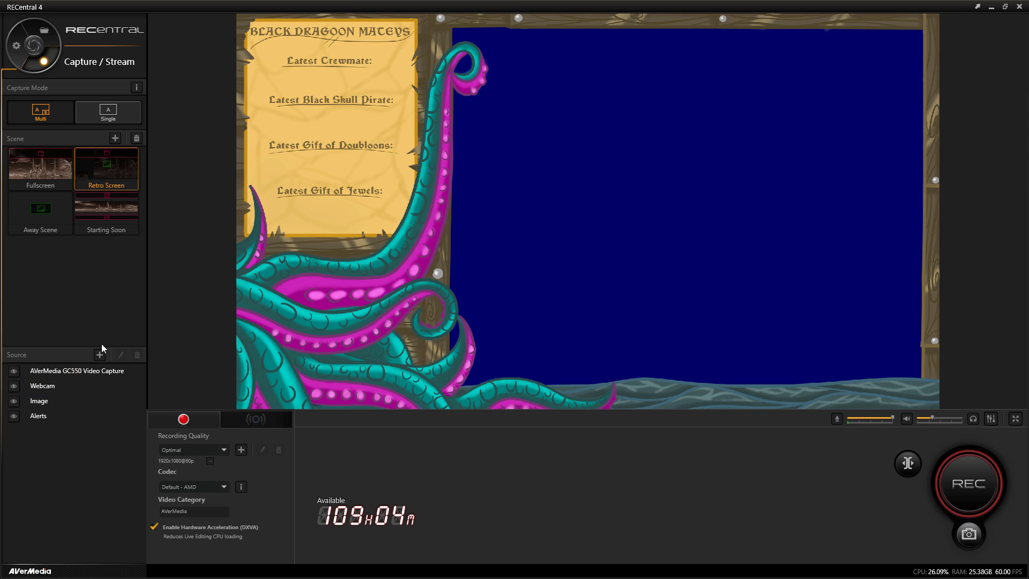
pyautogui.click(88, 371)
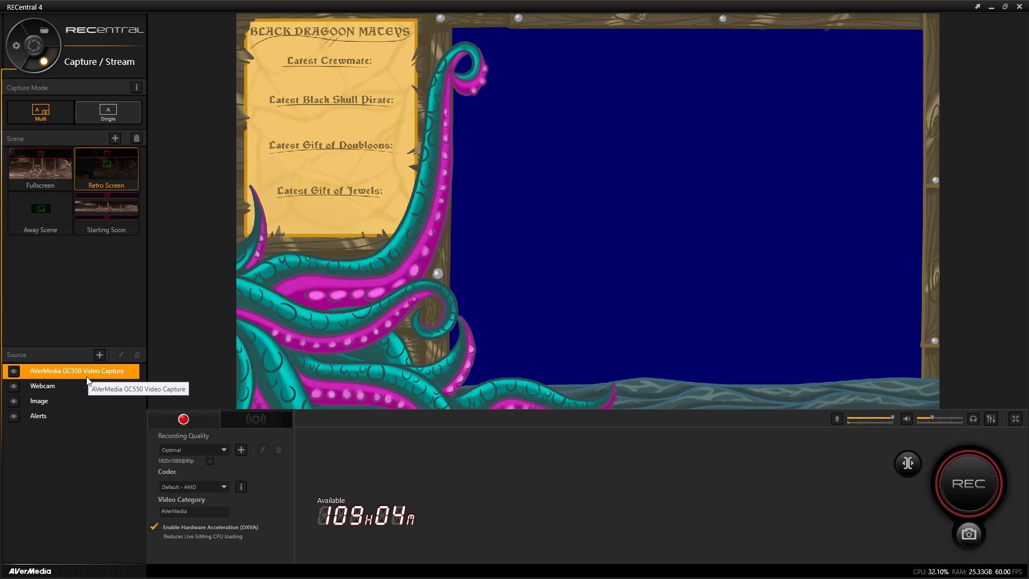
pyautogui.click(80, 385)
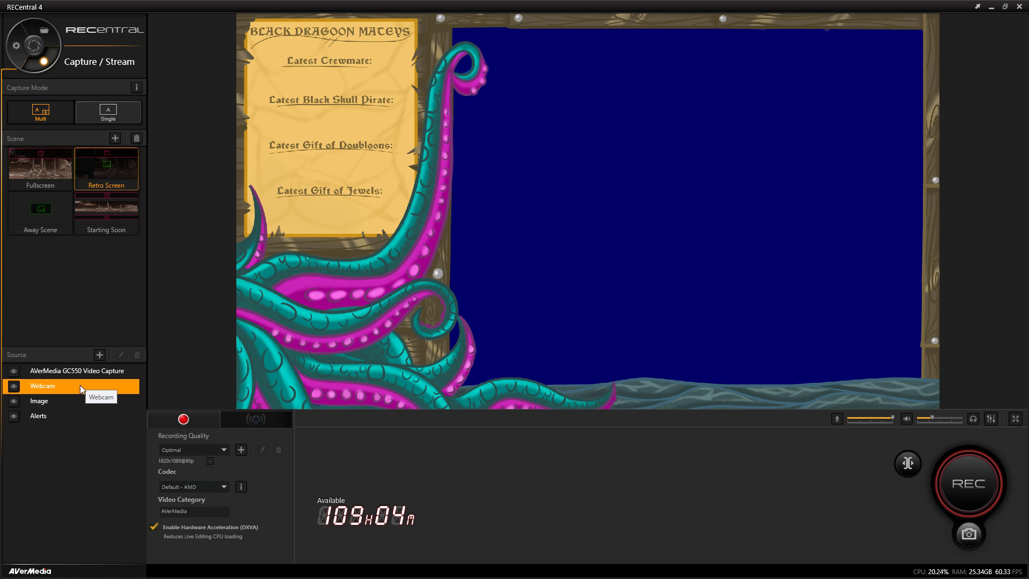
pyautogui.click(72, 401)
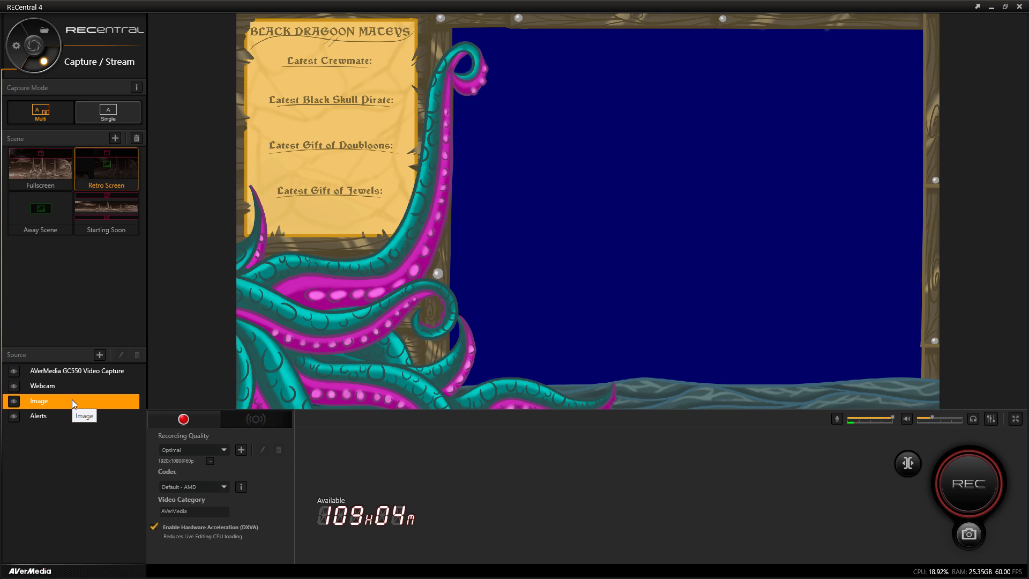
pyautogui.click(56, 419)
# Add a new scene, Away Scene 1, from the Away layout template
pyautogui.click(57, 456)
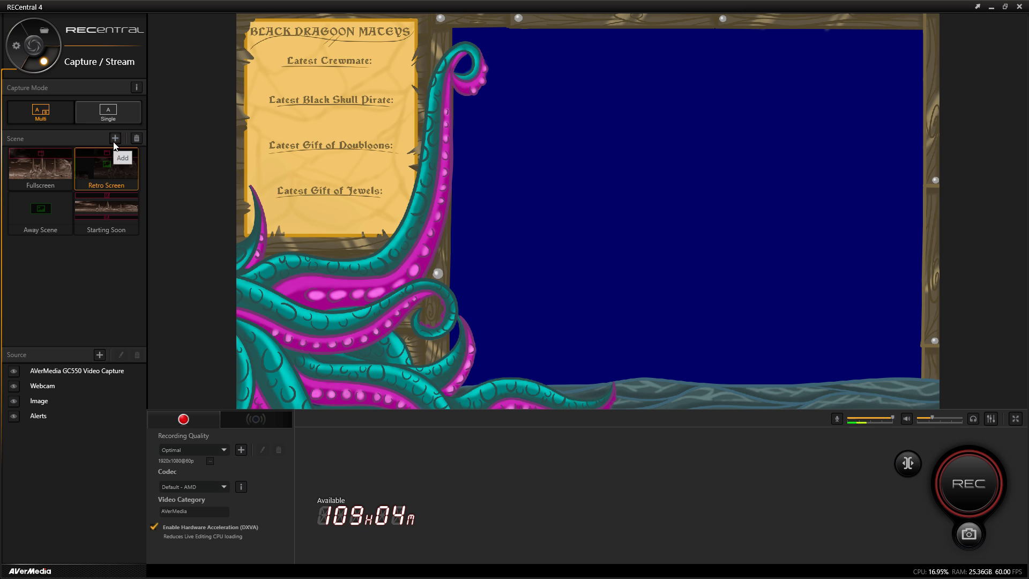
pyautogui.click(115, 138)
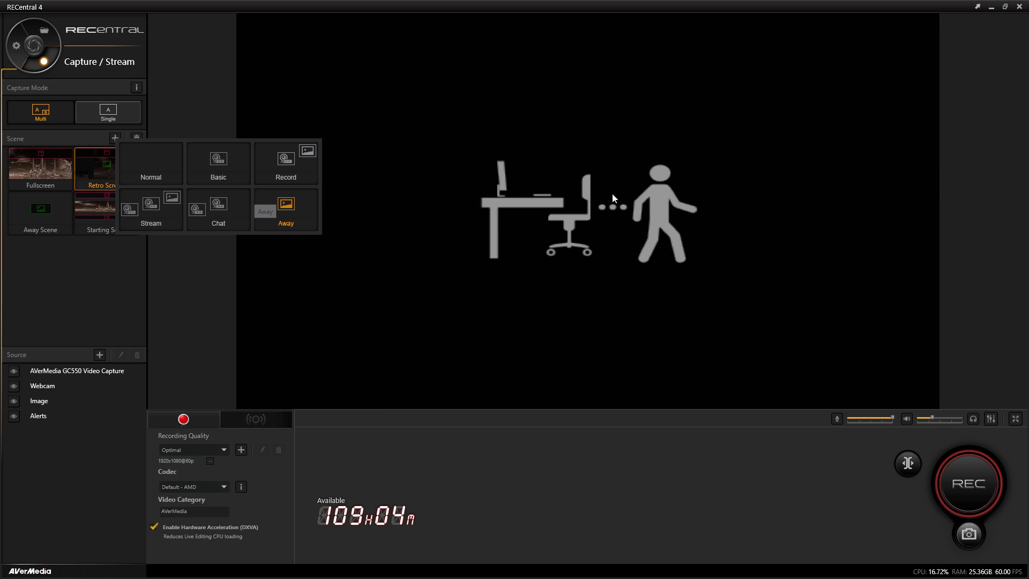
pyautogui.click(681, 201)
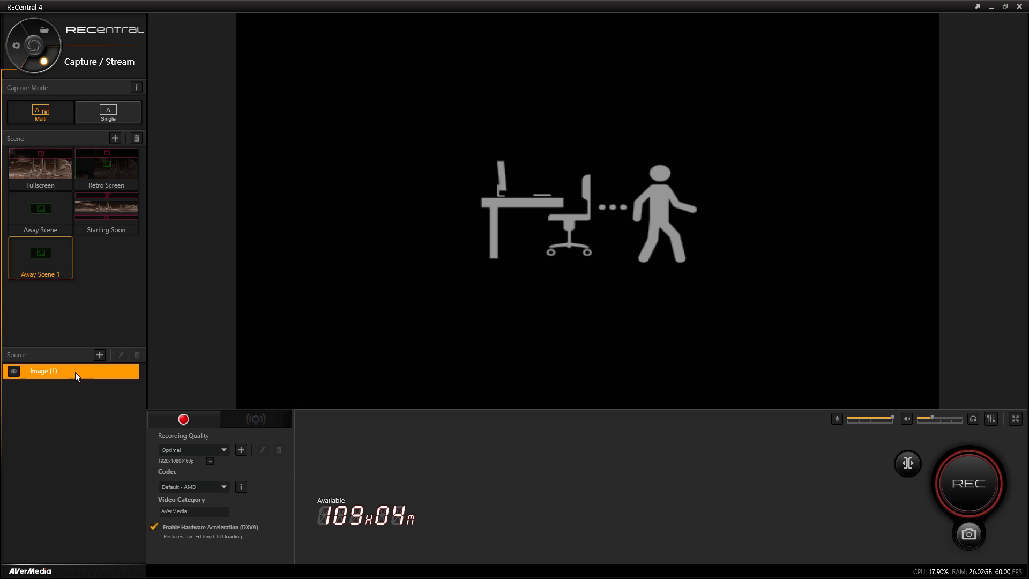
# Delete Image (1) from Away Scene 1, browse source types, then return to Retro Screen
pyautogui.click(137, 354)
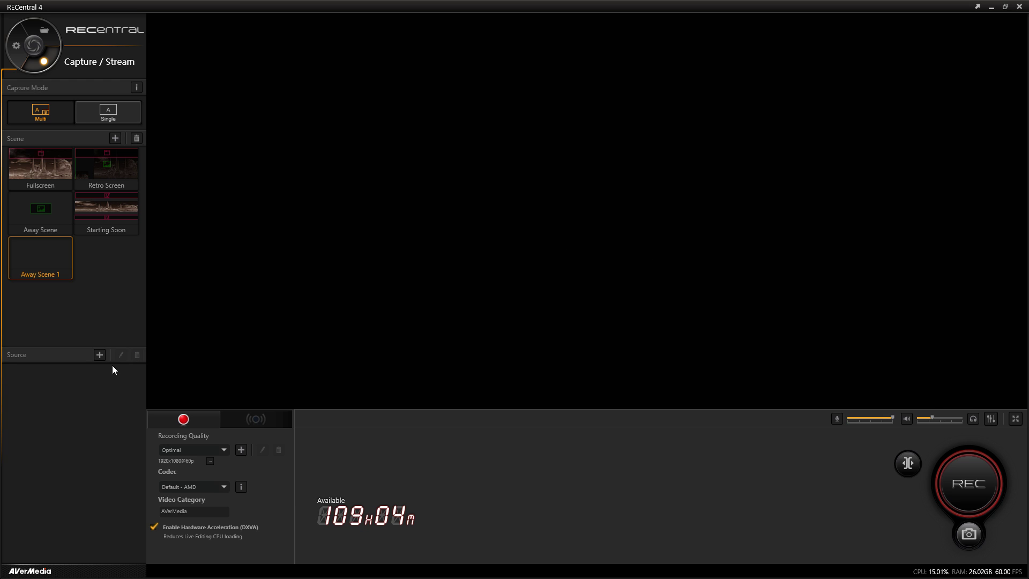
pyautogui.click(99, 355)
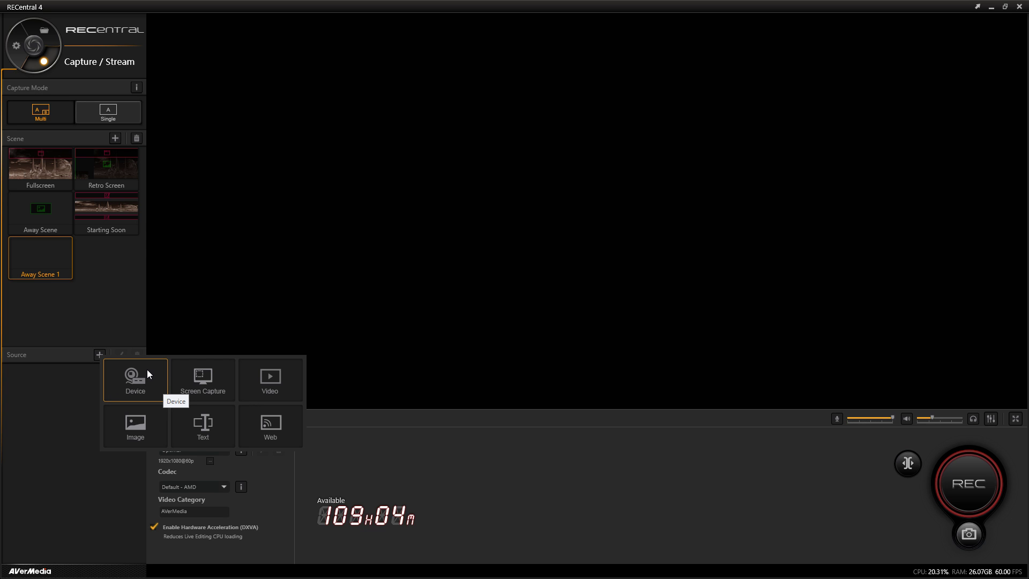
pyautogui.click(113, 171)
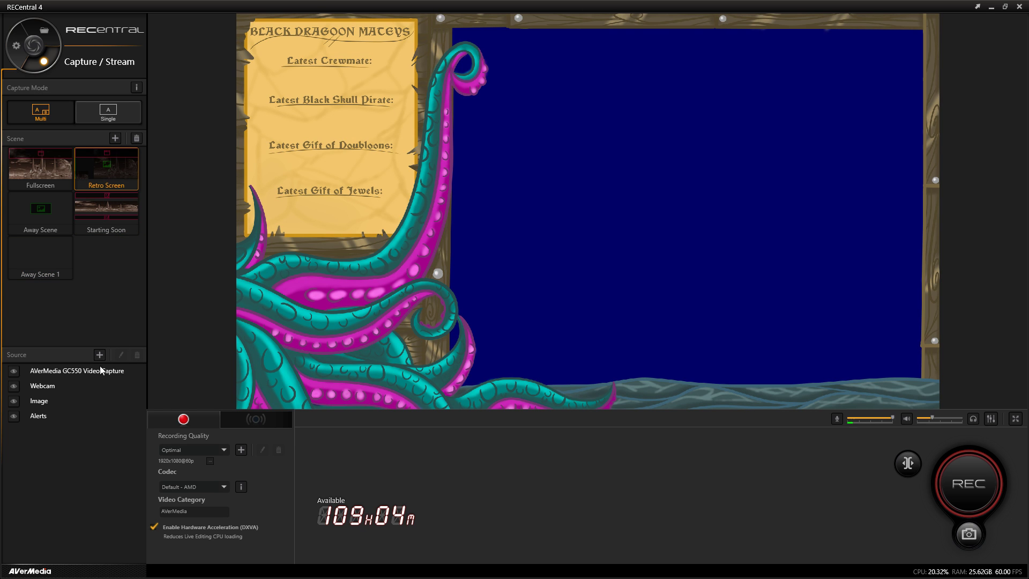
pyautogui.click(72, 416)
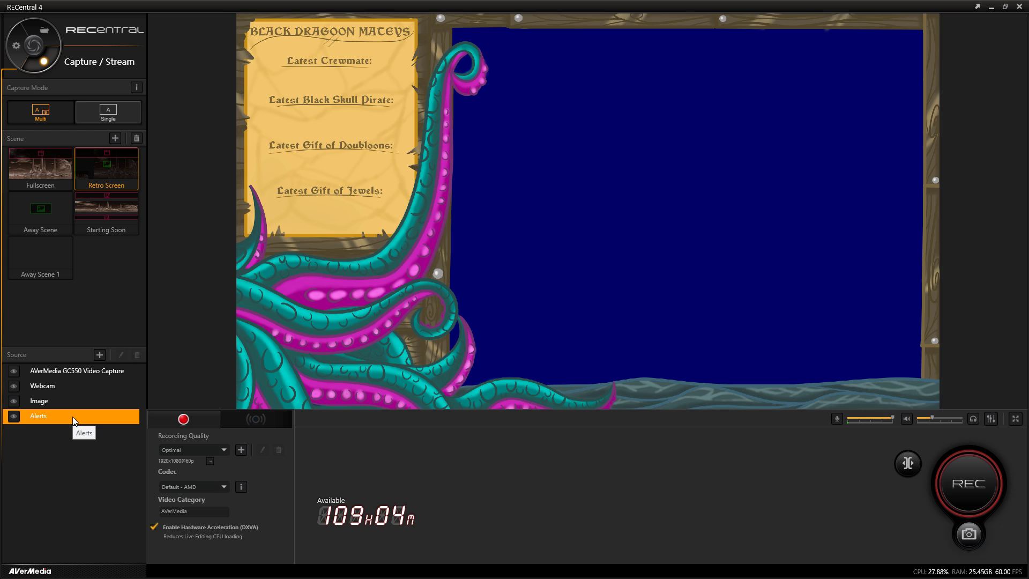
pyautogui.click(47, 405)
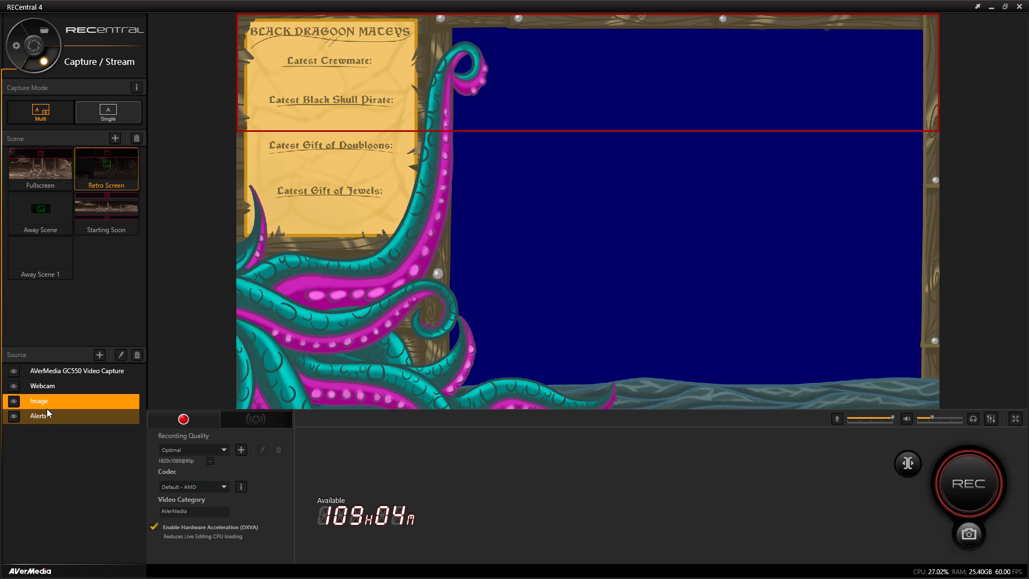
pyautogui.click(62, 387)
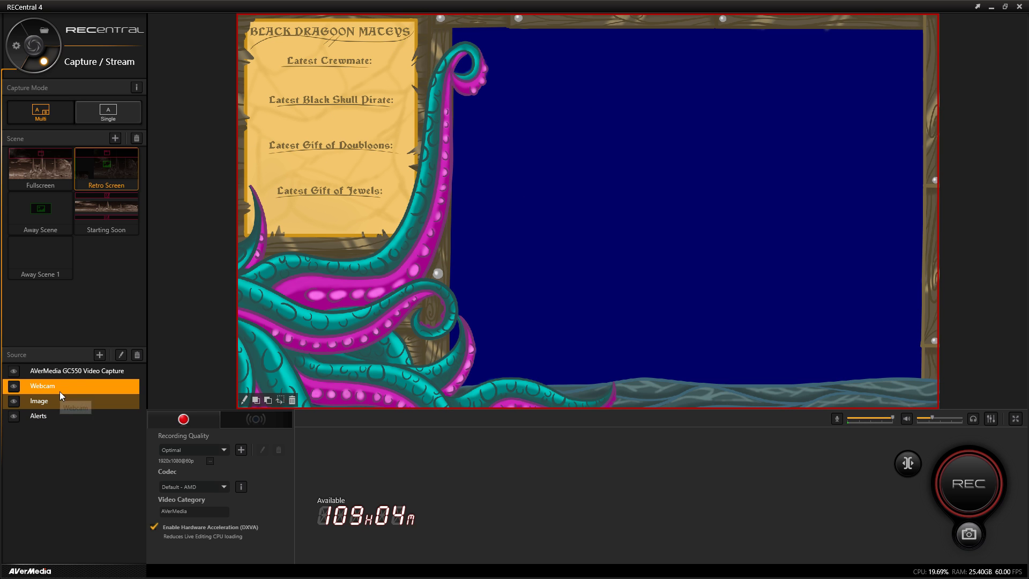
pyautogui.click(253, 288)
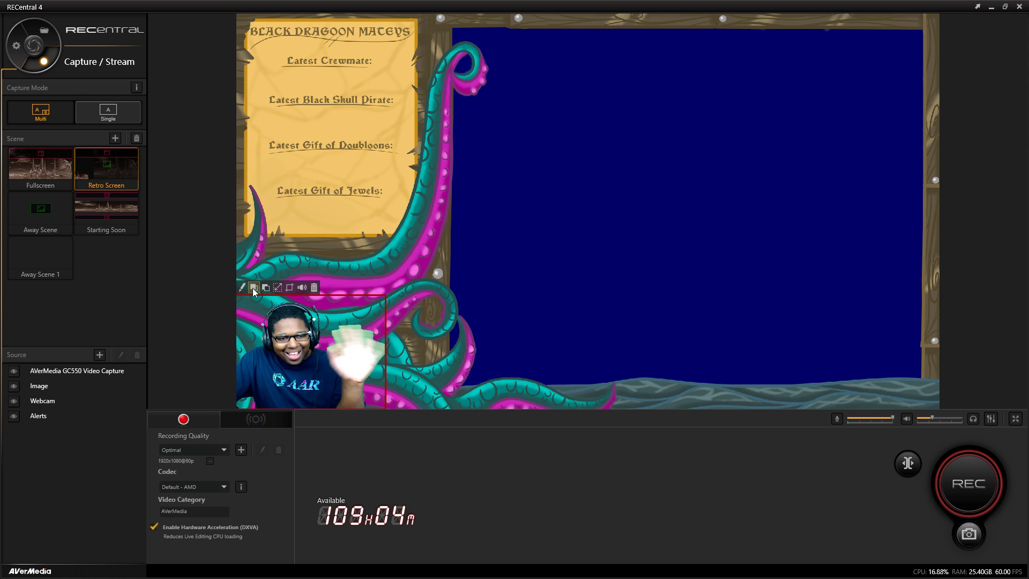
pyautogui.click(263, 288)
pyautogui.click(98, 371)
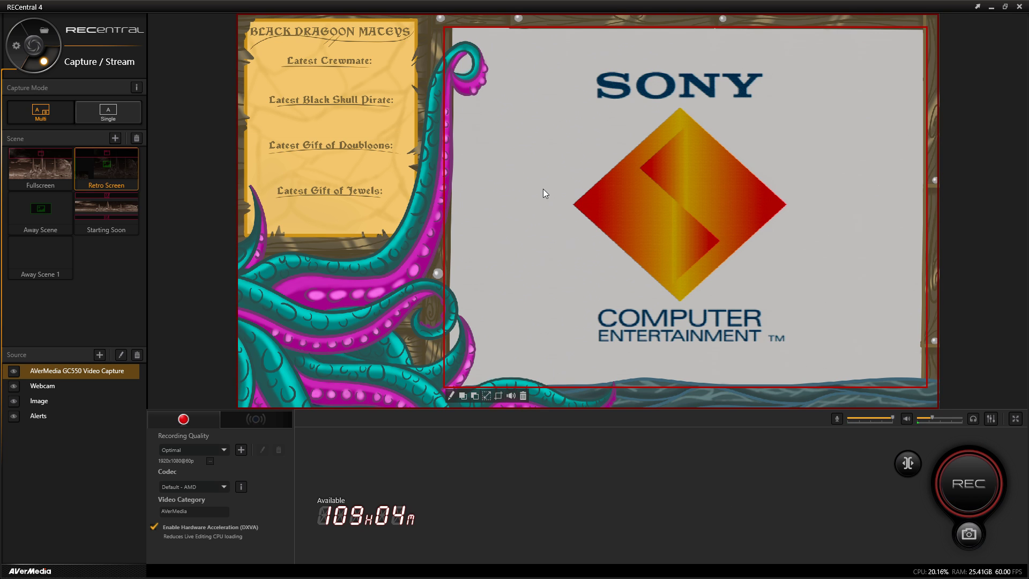
pyautogui.click(451, 397)
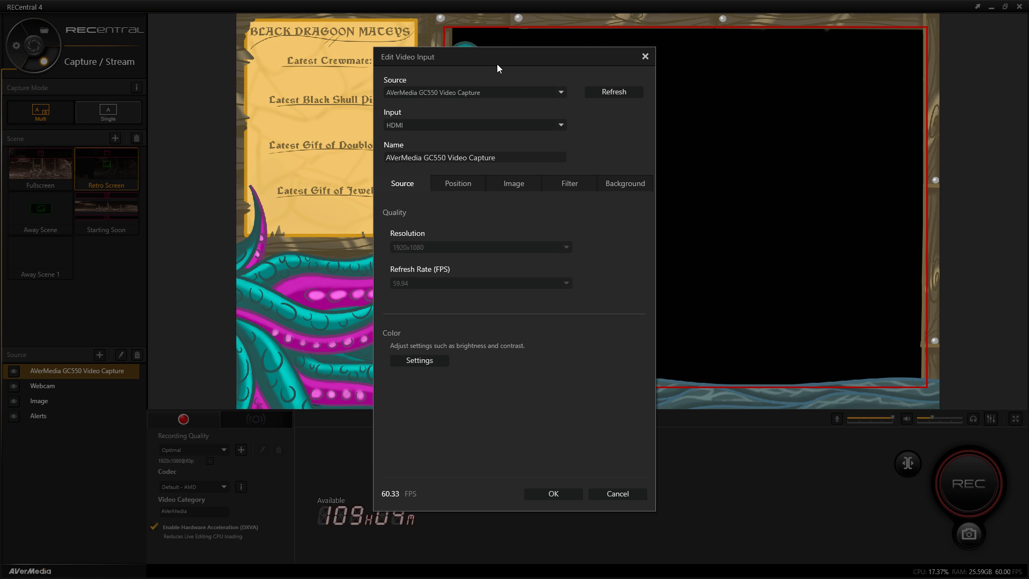
pyautogui.moveTo(497, 63); pyautogui.dragTo(277, 32)
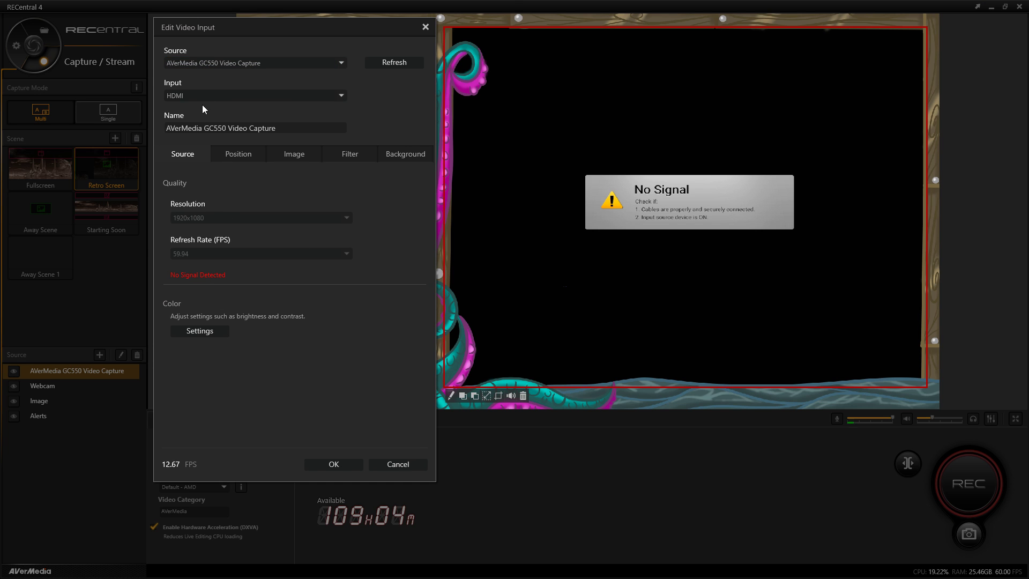
pyautogui.click(236, 65)
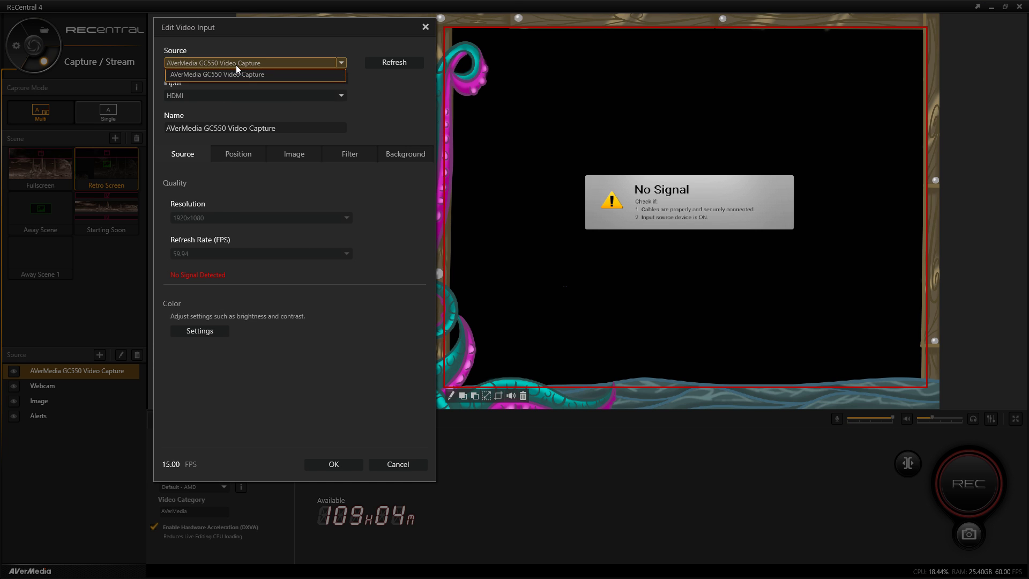
pyautogui.click(235, 66)
pyautogui.click(237, 153)
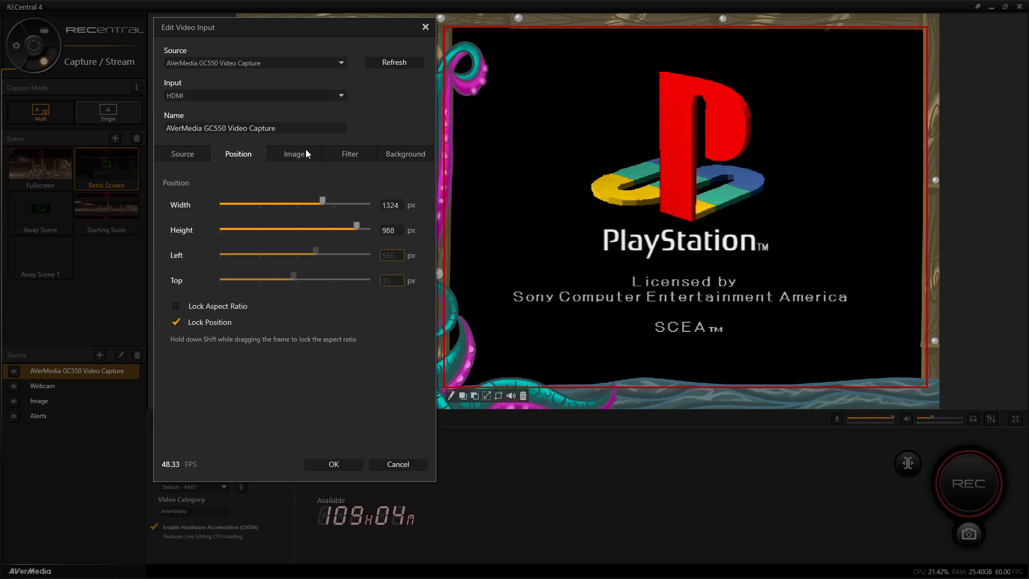
pyautogui.click(294, 154)
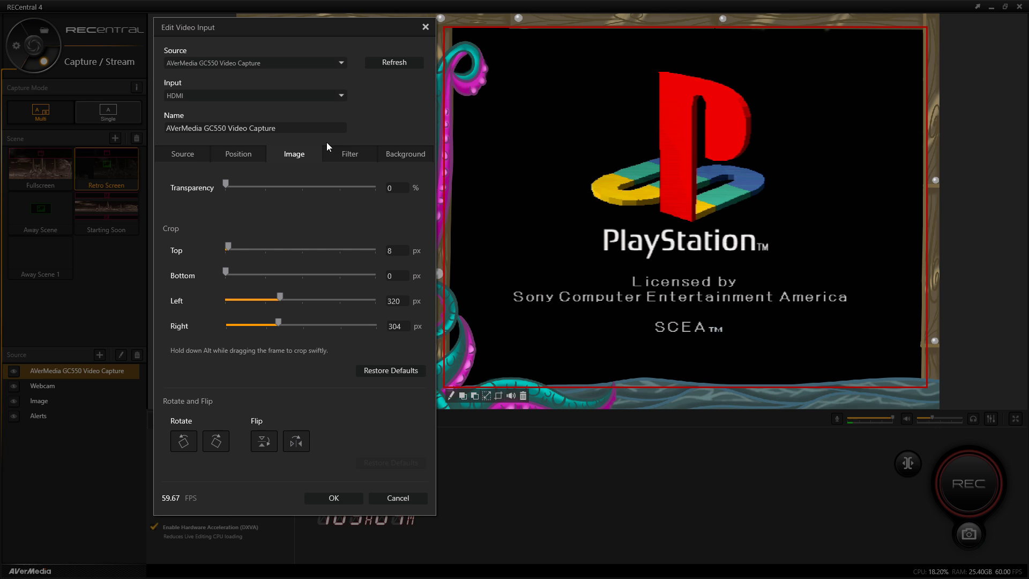
pyautogui.click(362, 155)
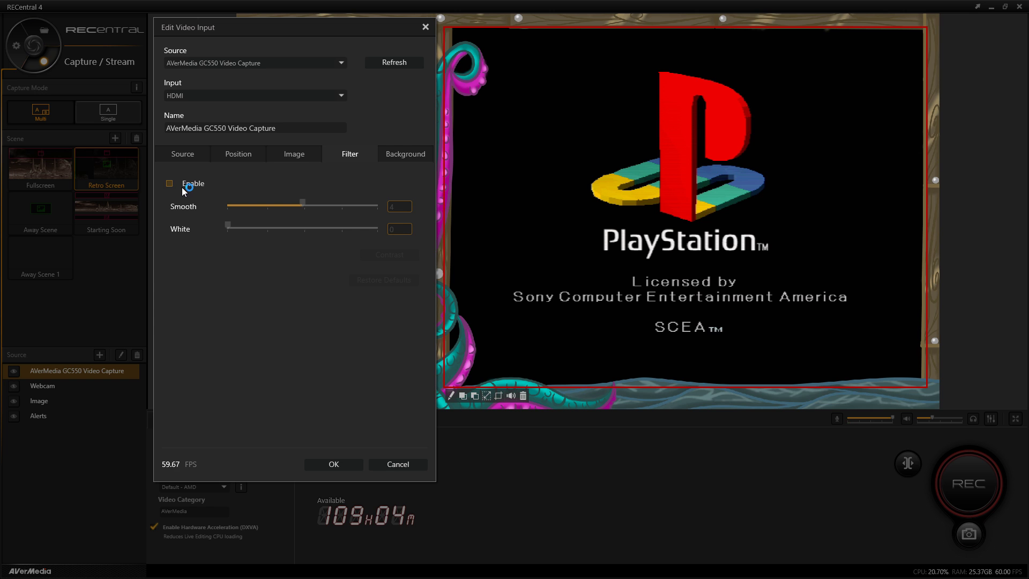
pyautogui.click(406, 153)
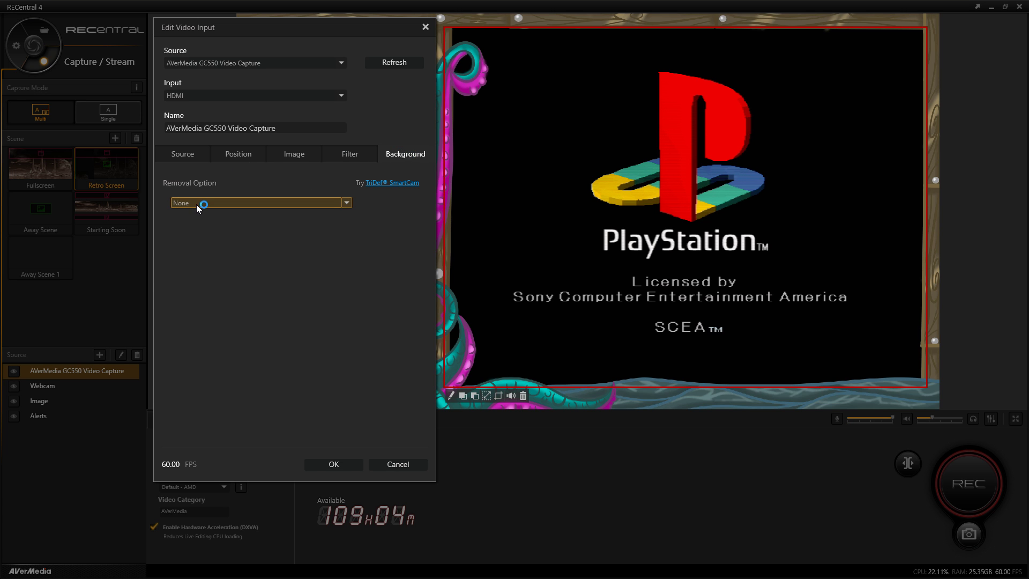
pyautogui.click(397, 464)
pyautogui.click(50, 397)
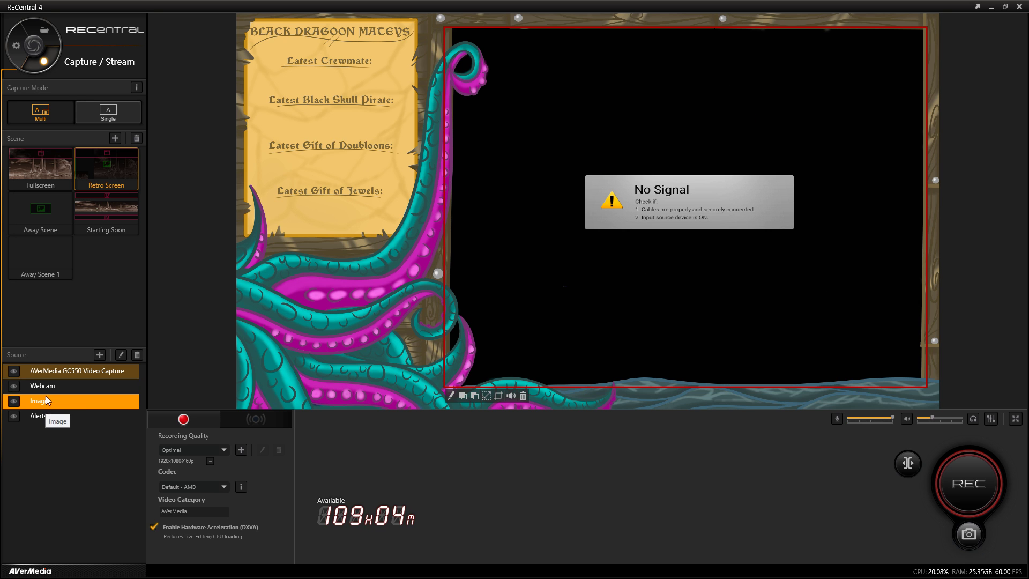
# Bring the Webcam layer in front of the tentacle overlay
pyautogui.click(46, 389)
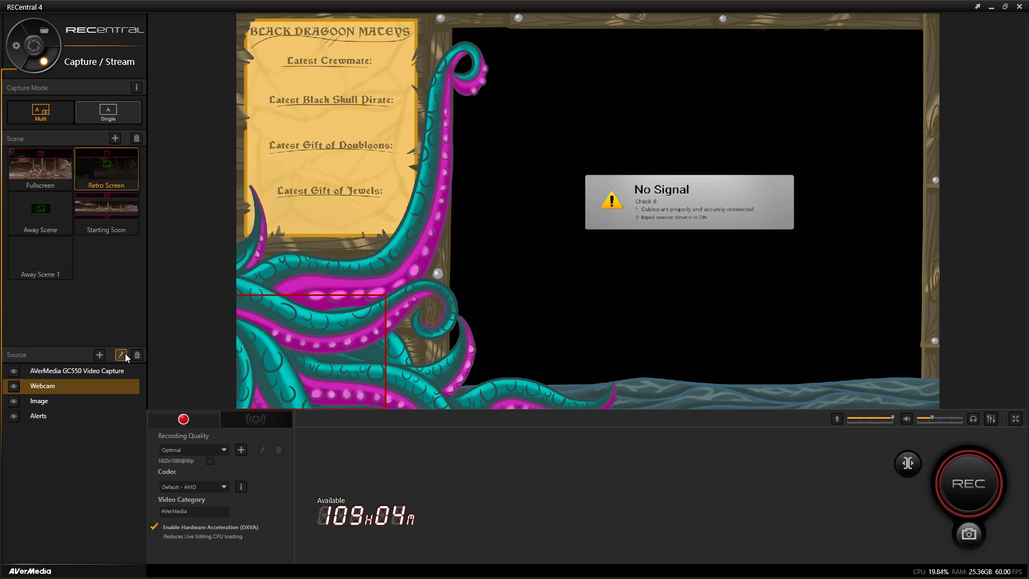
pyautogui.click(122, 354)
pyautogui.moveTo(494, 73); pyautogui.dragTo(696, 54)
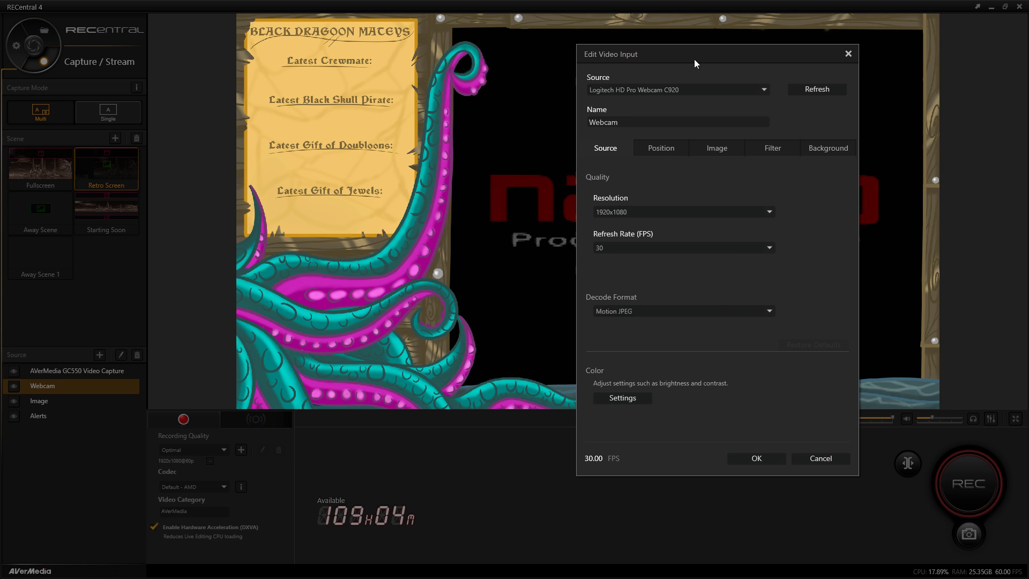
pyautogui.click(818, 458)
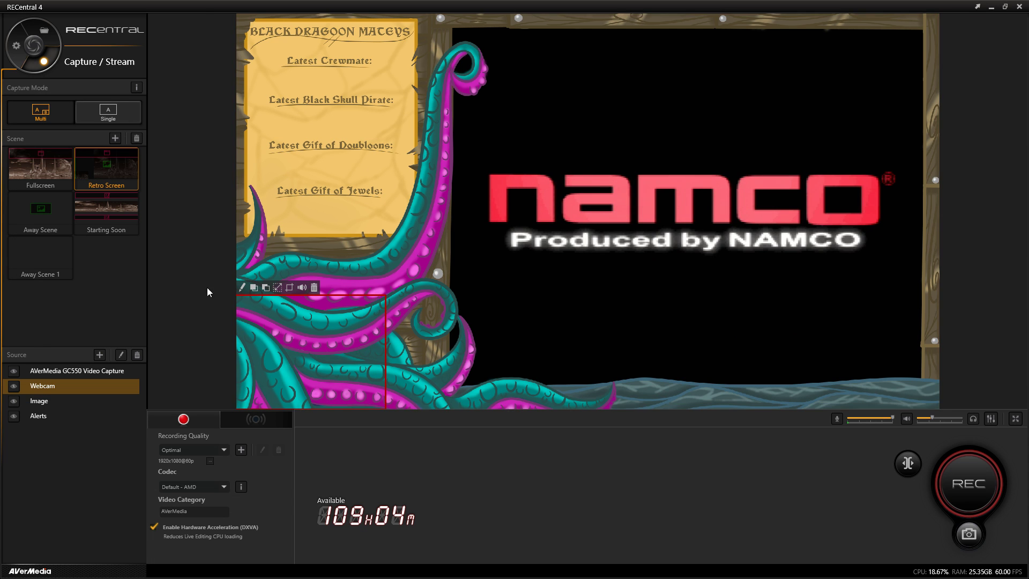
pyautogui.click(260, 286)
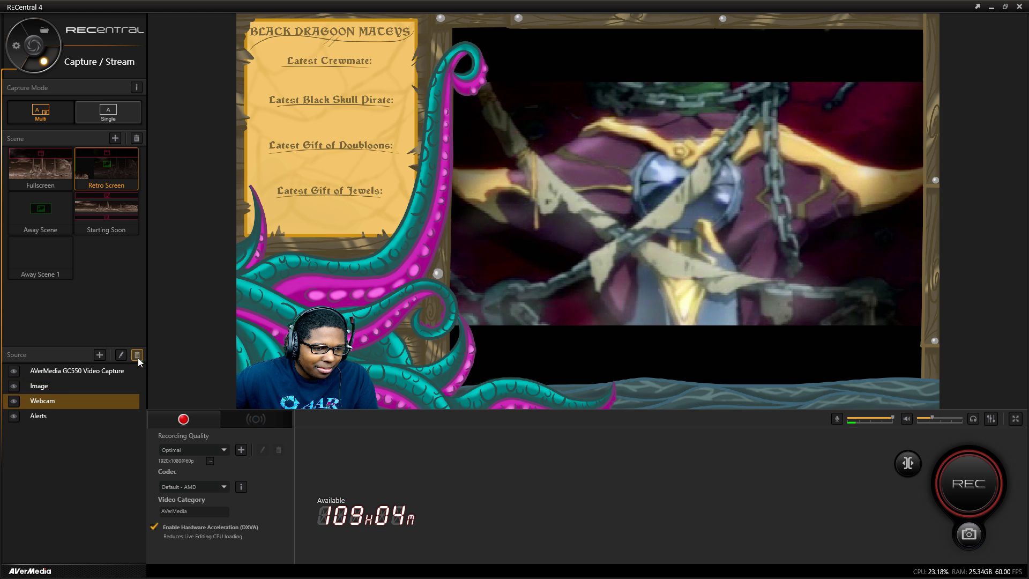
# In the Webcam settings, keep Motion JPEG decoding and review the size, transparency and smoothing options
pyautogui.click(122, 354)
pyautogui.moveTo(510, 71); pyautogui.dragTo(607, 45)
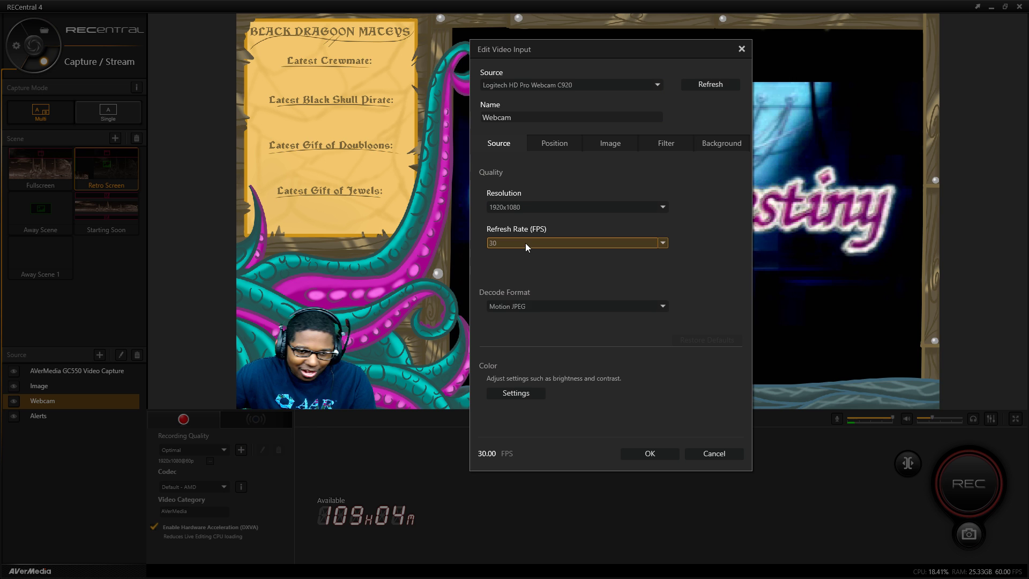
pyautogui.click(542, 308)
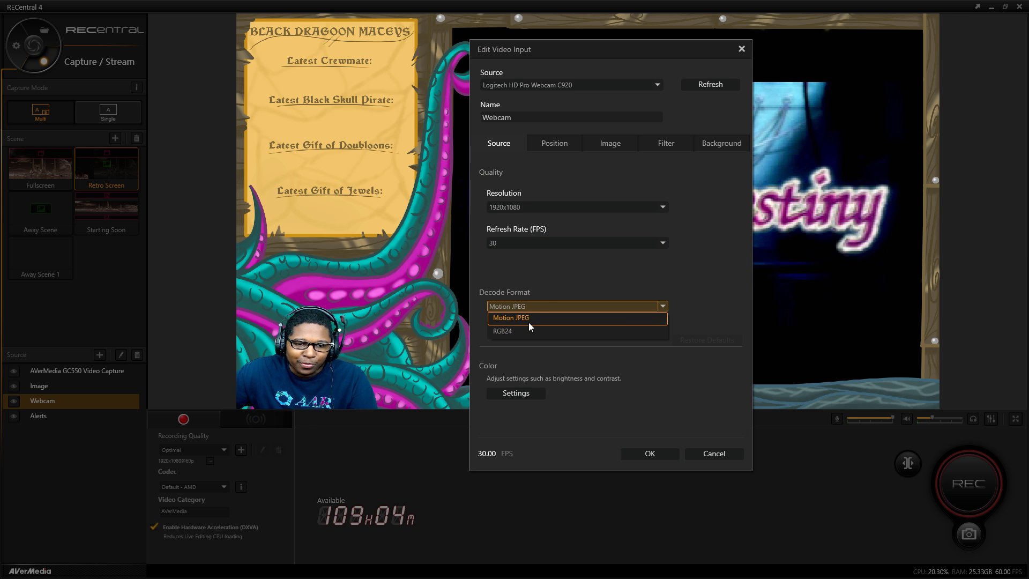
pyautogui.click(526, 294)
pyautogui.click(555, 140)
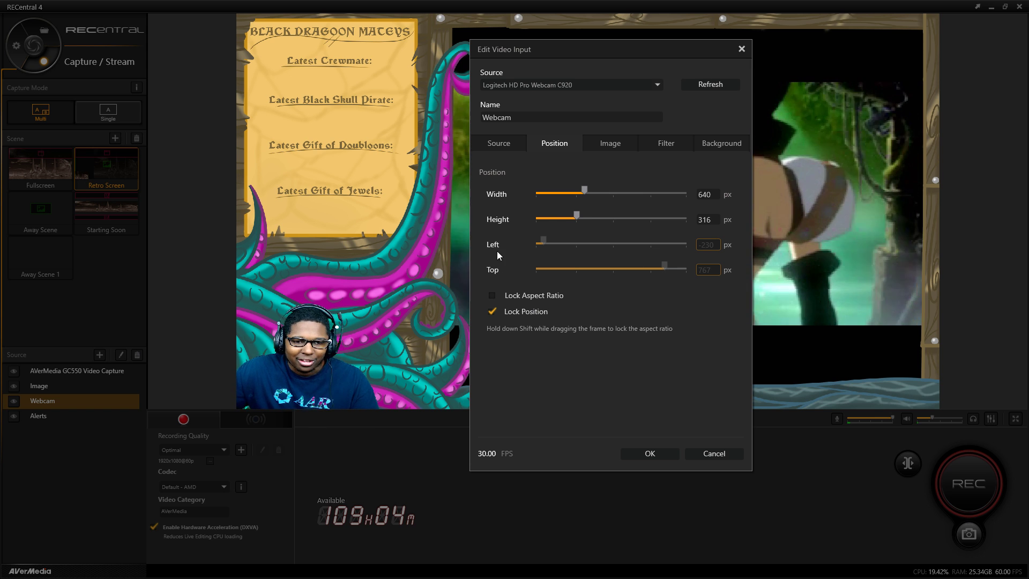
pyautogui.click(618, 147)
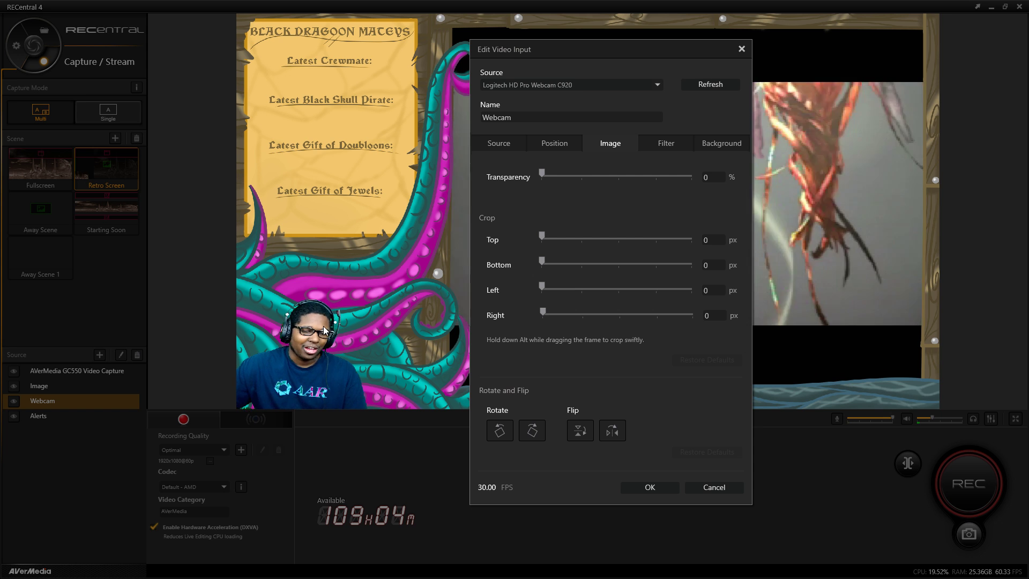
pyautogui.click(660, 145)
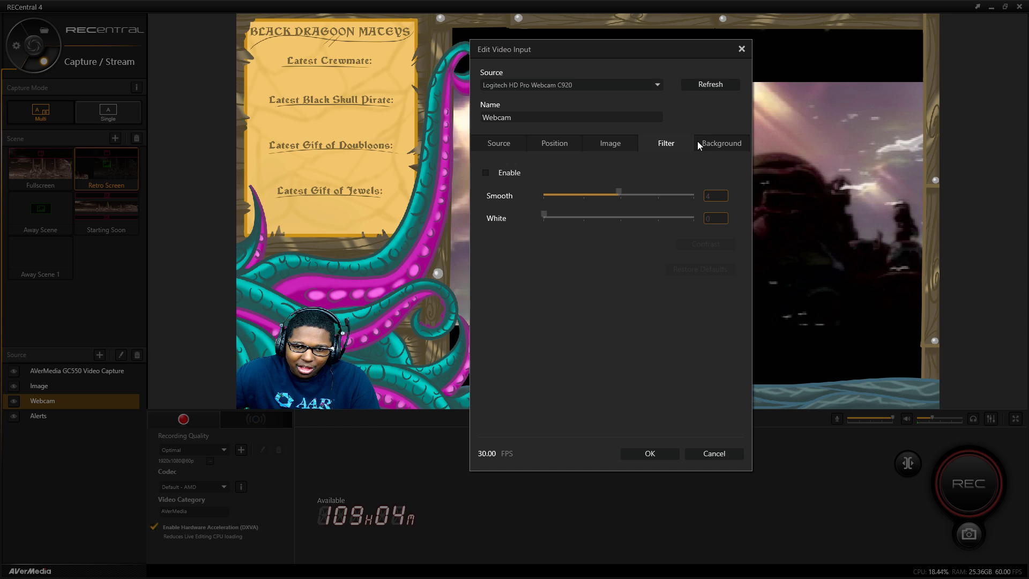
# Set the webcam's Chroma Key background removal tolerance to 80
pyautogui.click(711, 141)
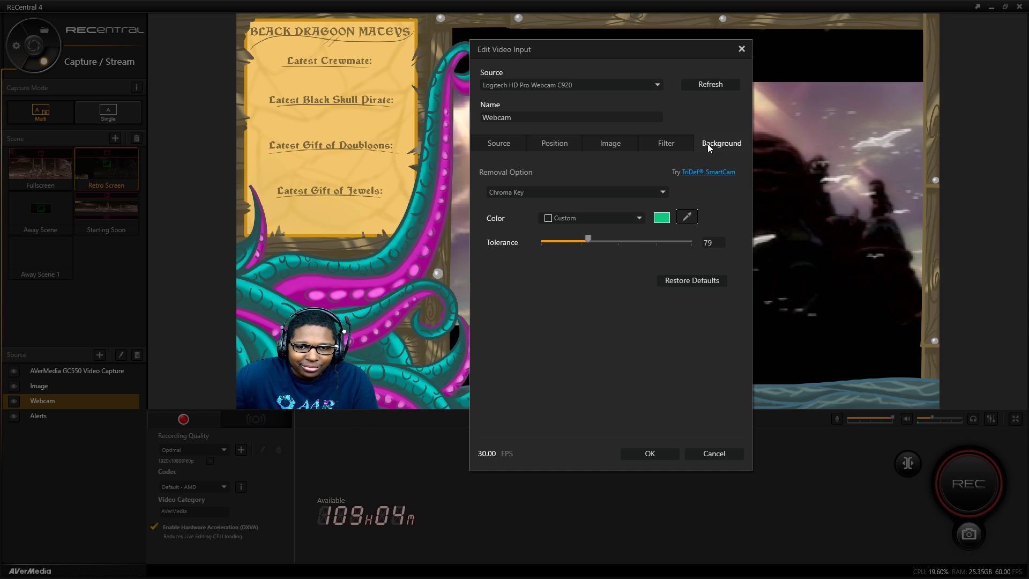
pyautogui.click(710, 242)
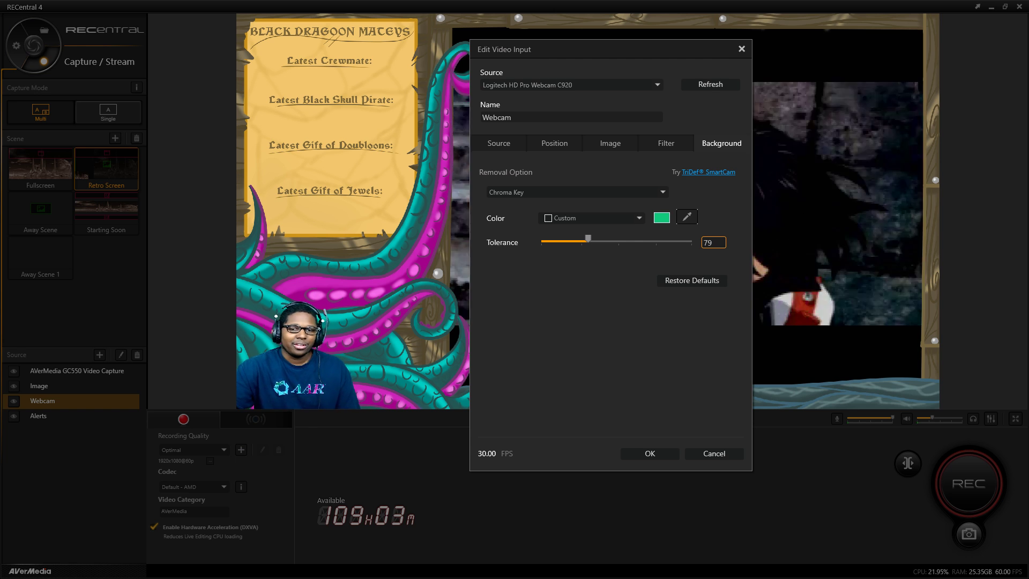
pyautogui.press('BackSpace')
pyautogui.press('BackSpace')
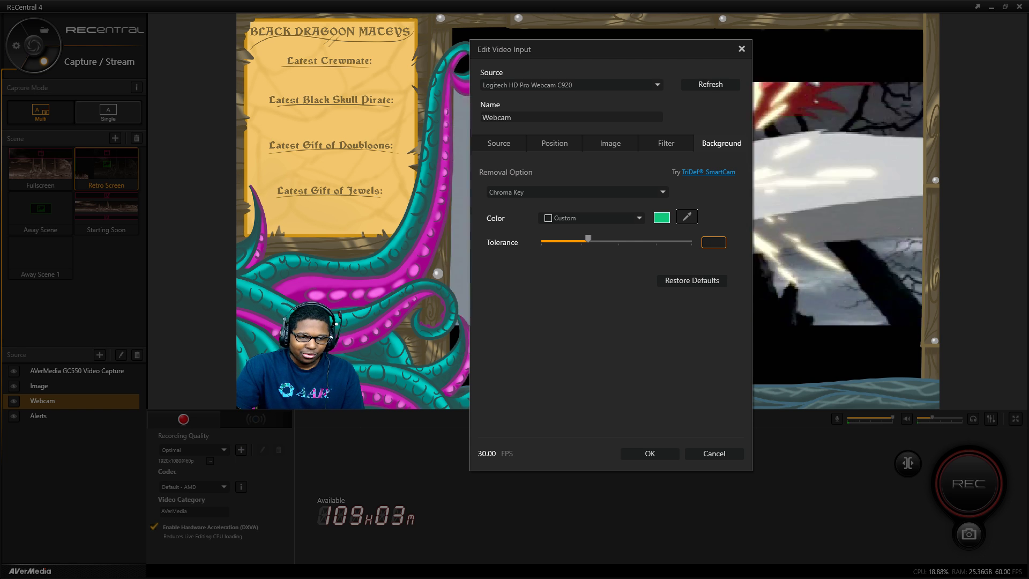
pyautogui.write('80')
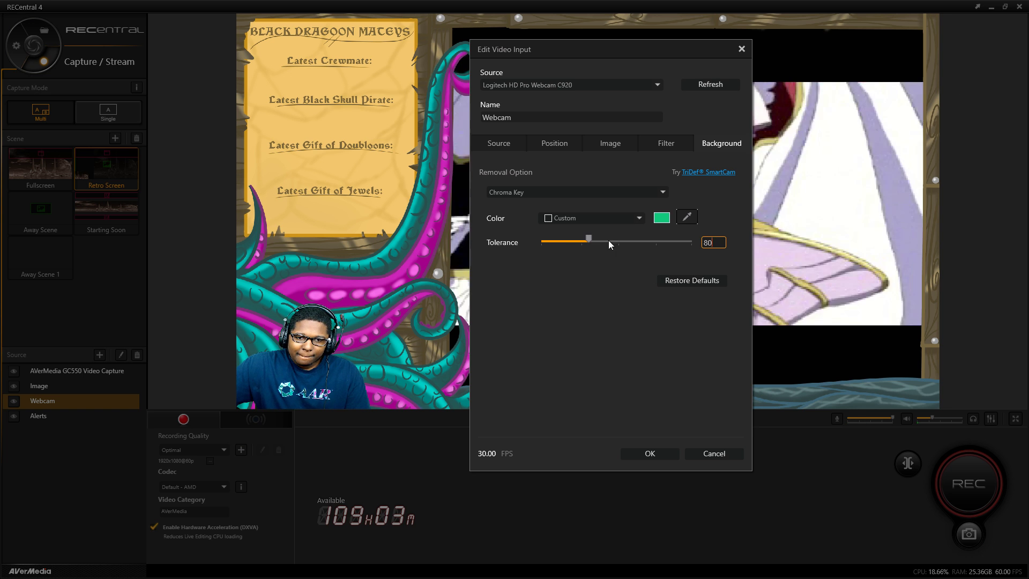
pyautogui.moveTo(588, 239); pyautogui.dragTo(539, 241)
pyautogui.click(717, 242)
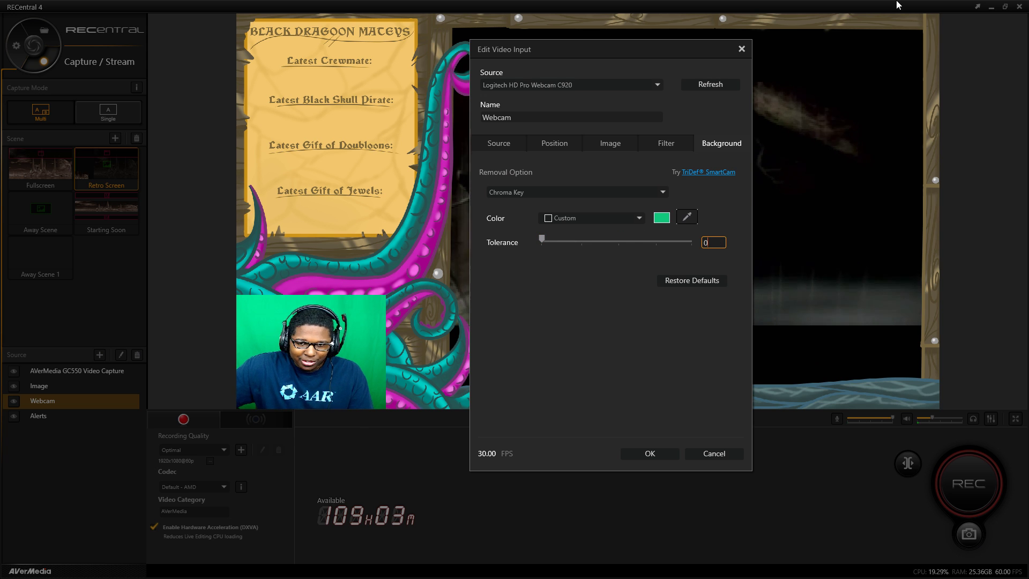
pyautogui.write('8')
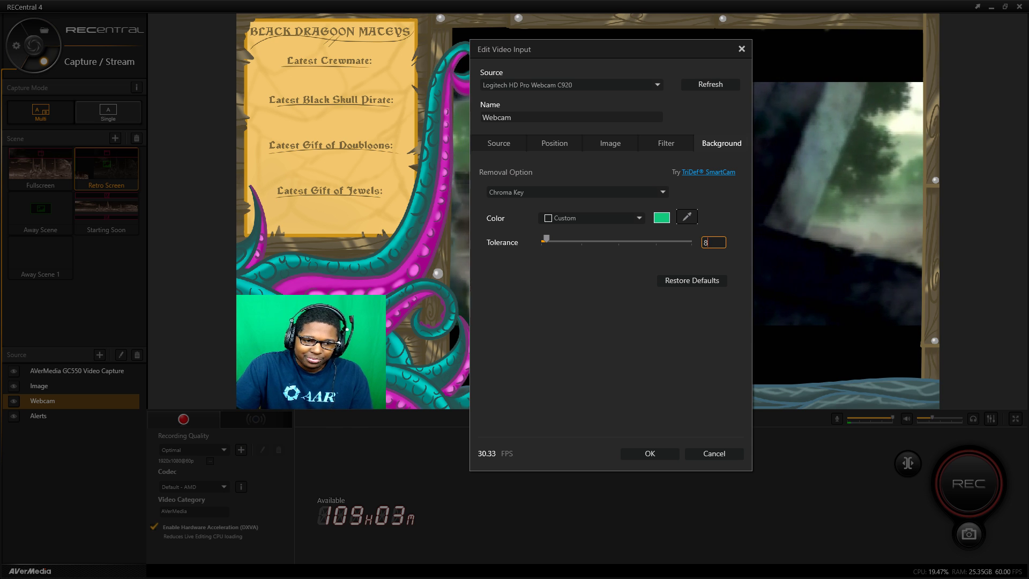
pyautogui.write('0')
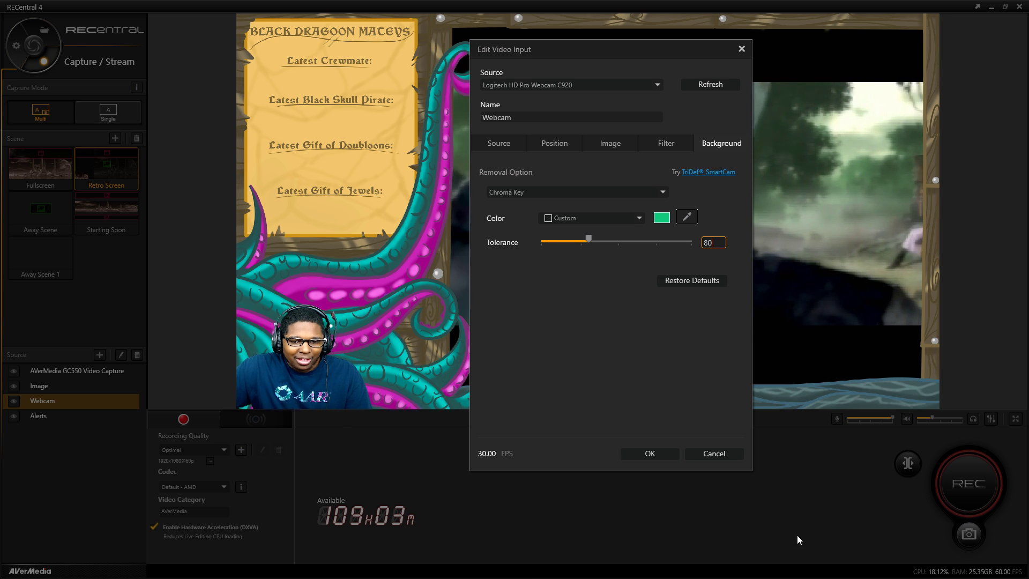
# Apply the webcam chroma key and set recording quality to Default Profile (1920x1080@30p)
pyautogui.click(649, 454)
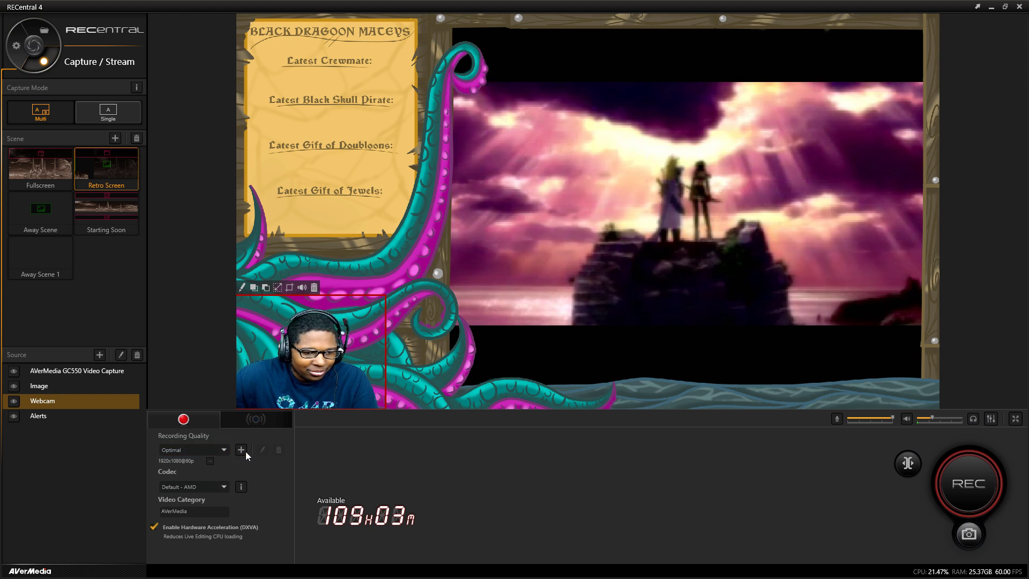
pyautogui.click(228, 451)
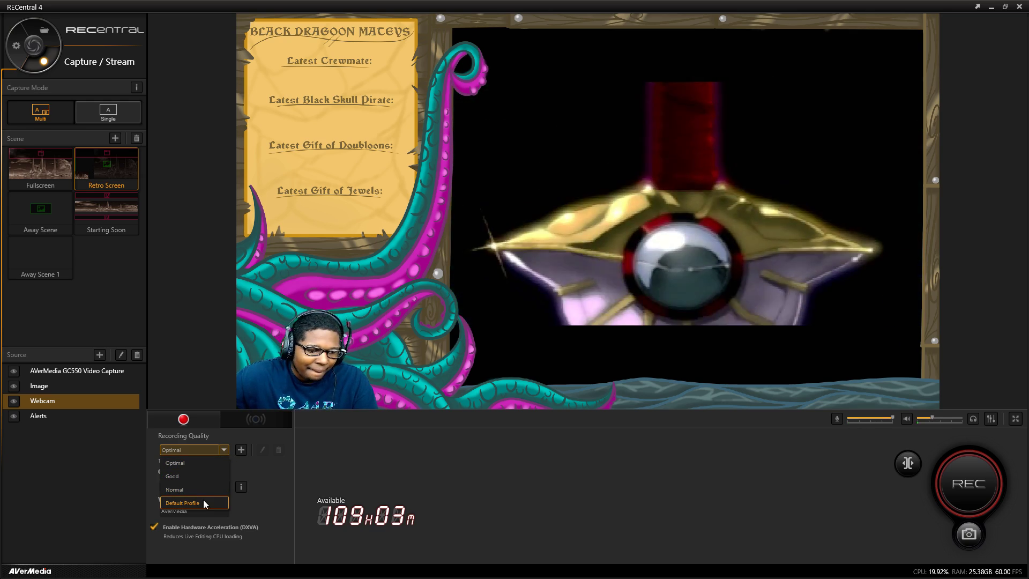
pyautogui.click(199, 501)
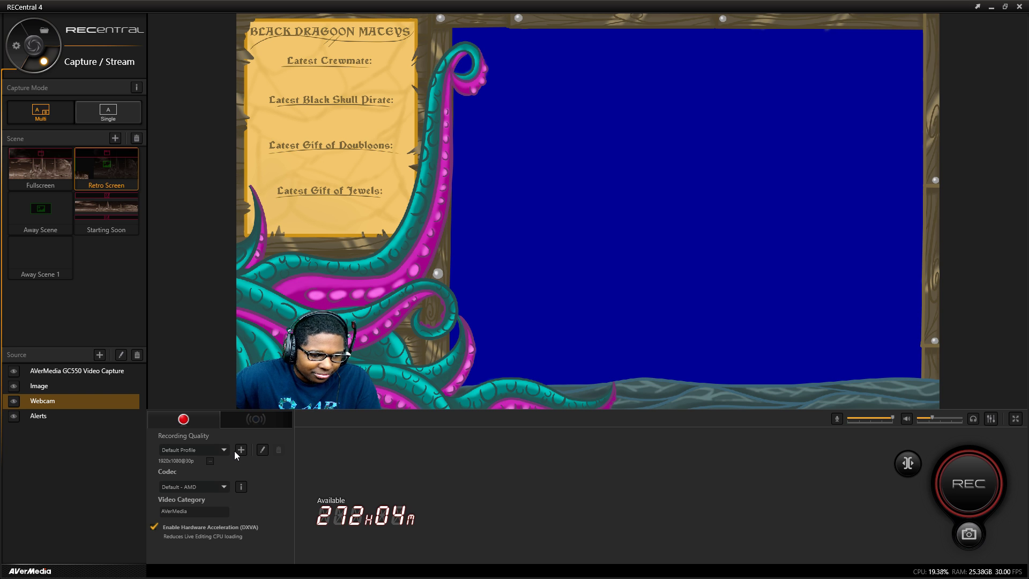
# In the Default Profile editor, review the mp4 file type, 1920x1080 resolution and 12 Mbps bitrate
pyautogui.click(263, 451)
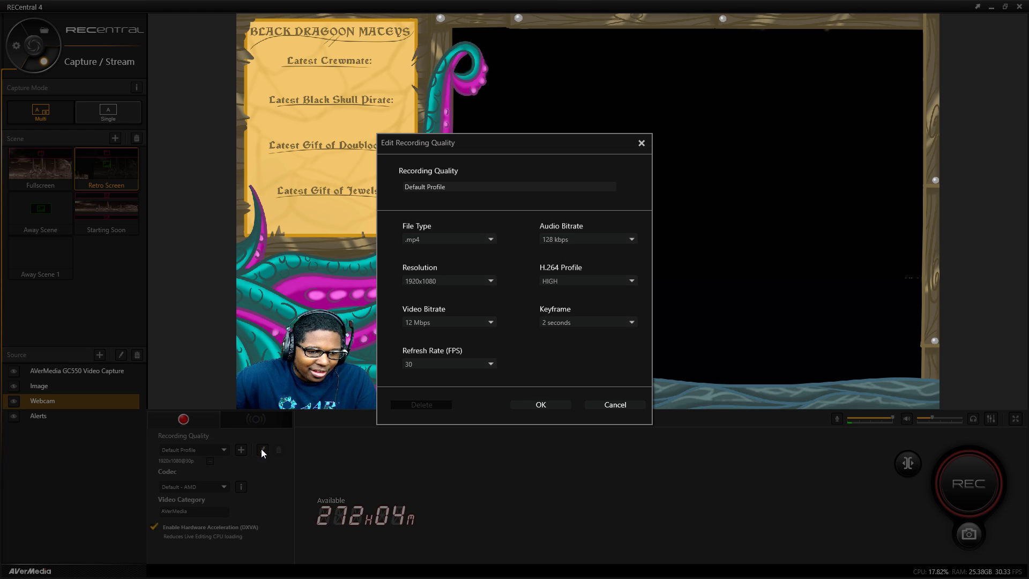
pyautogui.click(462, 240)
pyautogui.click(462, 240)
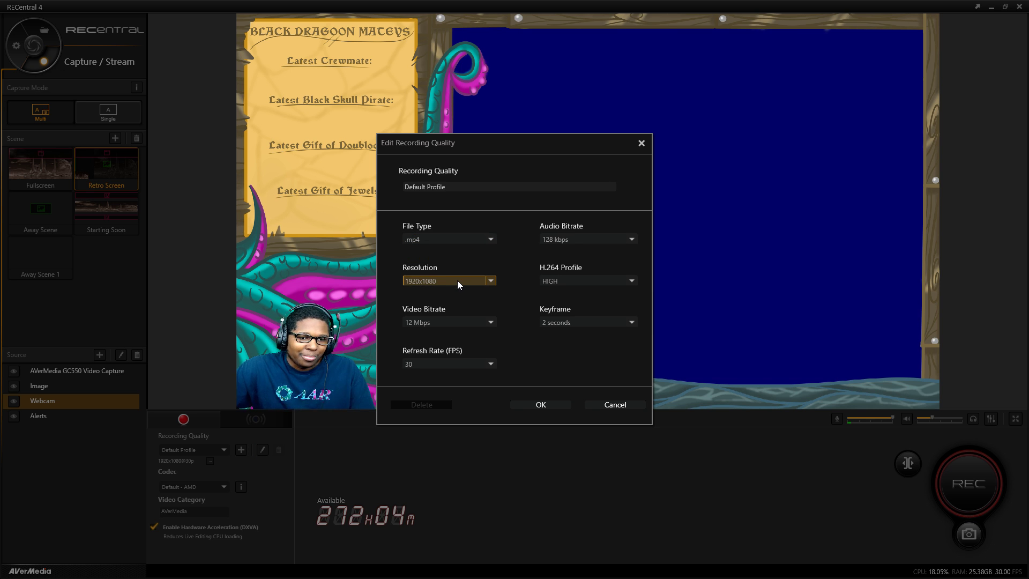
pyautogui.click(457, 281)
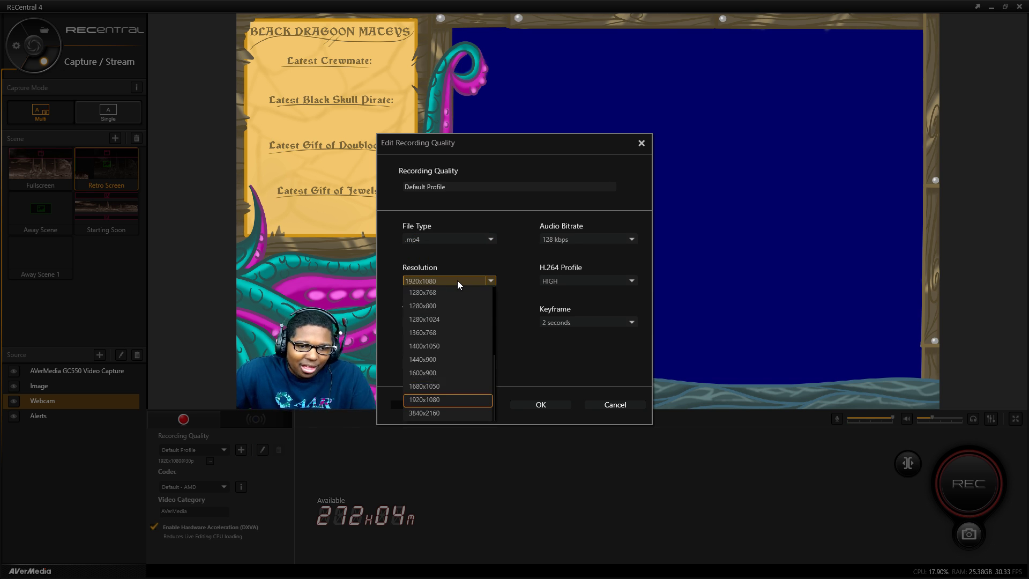
pyautogui.click(433, 399)
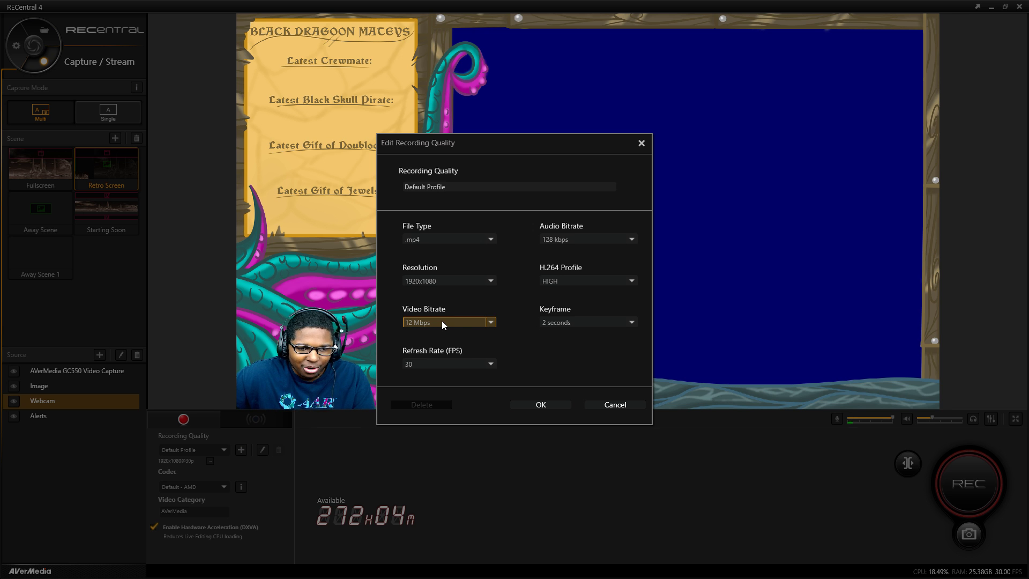
pyautogui.click(441, 320)
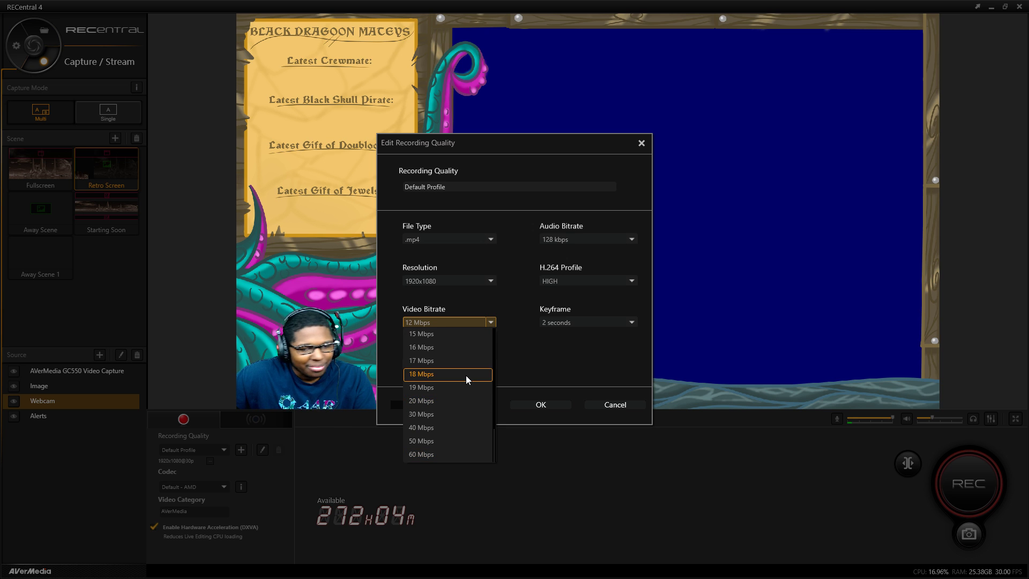
pyautogui.click(575, 363)
# Check 30 fps, audio 256 kbps and HIGH H.264 profile, then cancel the editor
pyautogui.click(438, 364)
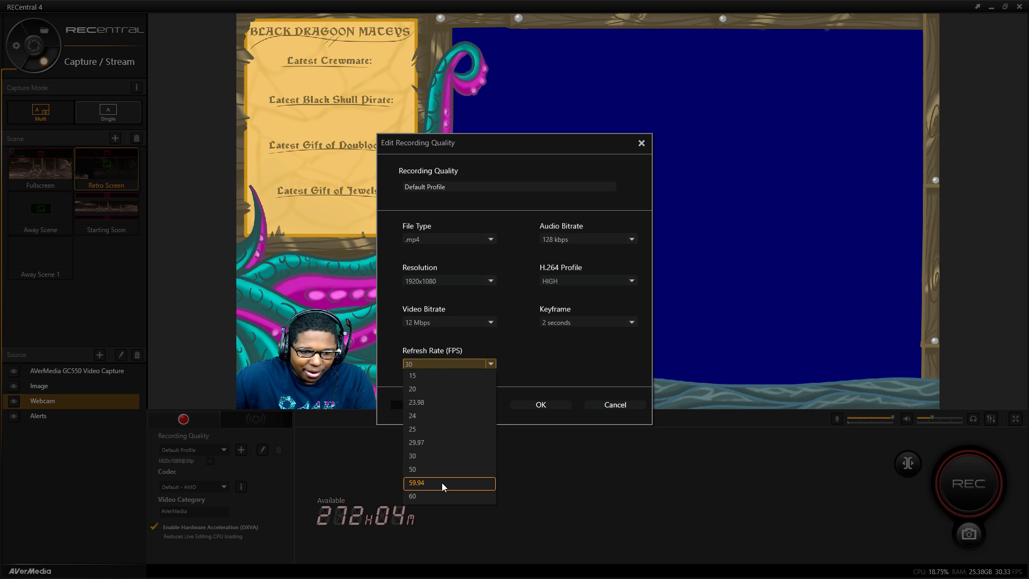
pyautogui.click(557, 376)
pyautogui.click(631, 240)
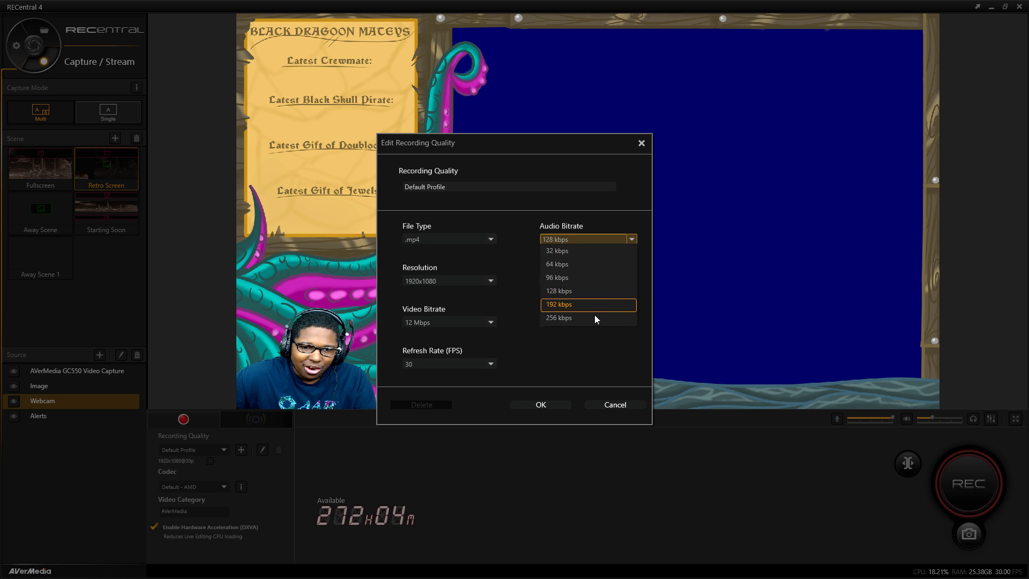
pyautogui.click(594, 317)
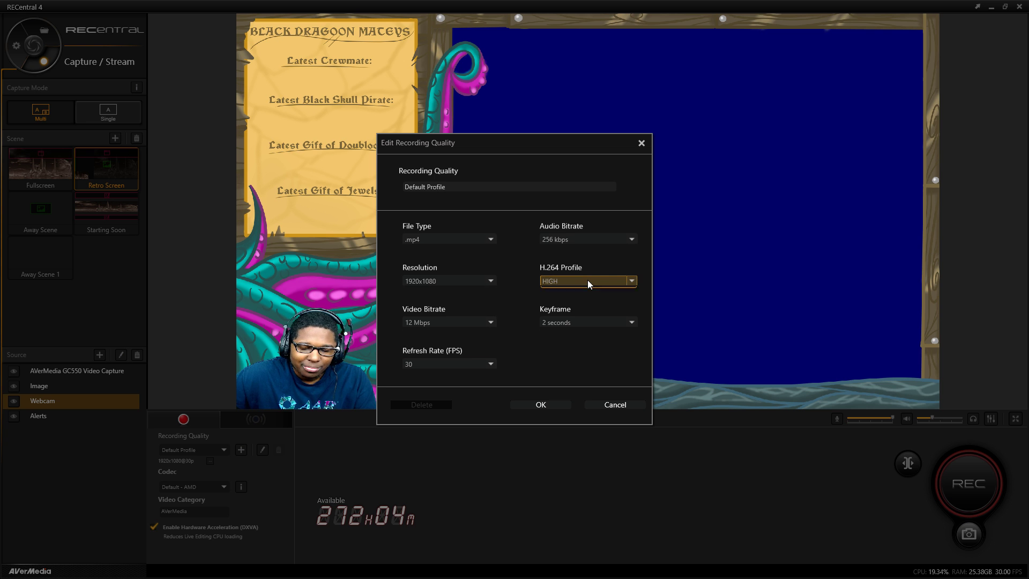
pyautogui.click(588, 280)
pyautogui.click(578, 317)
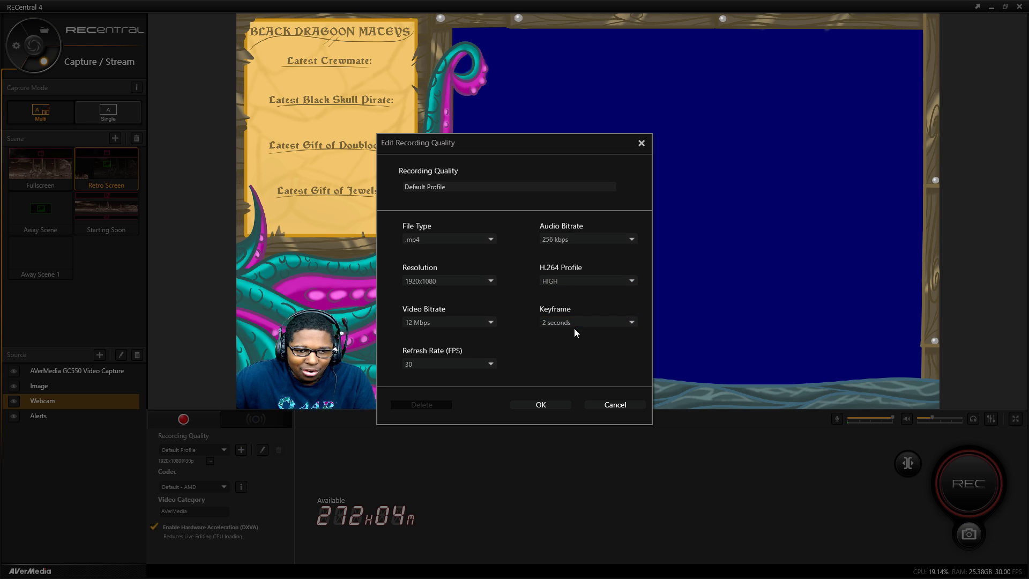
pyautogui.click(599, 408)
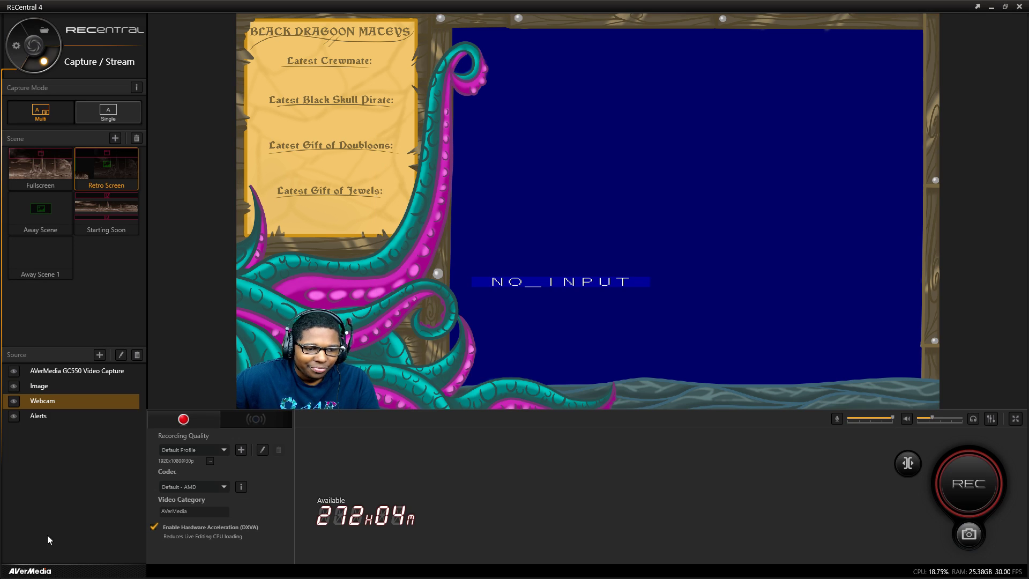
# Change the recording codec from Default - AMD to H.264
pyautogui.click(211, 492)
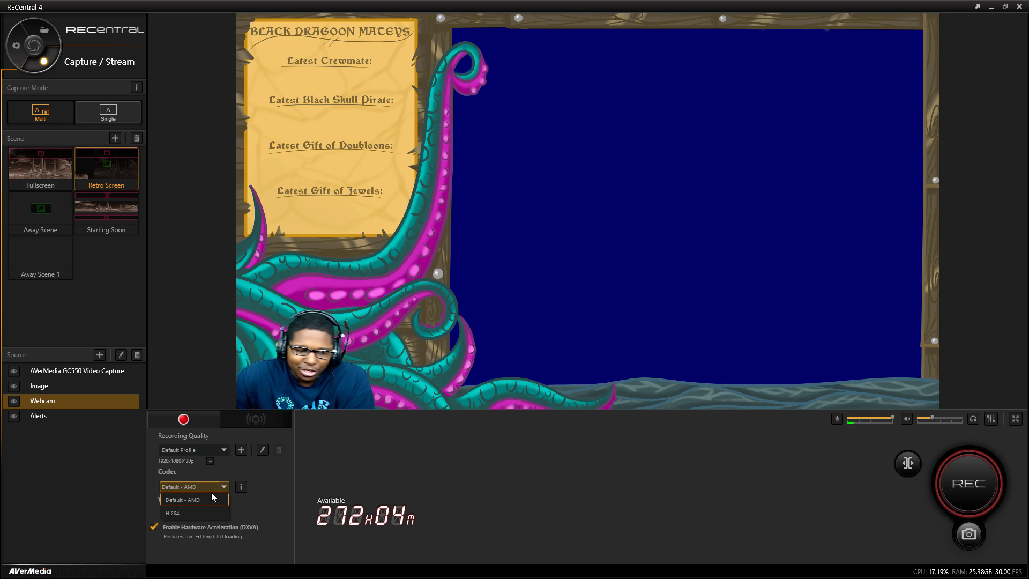
pyautogui.click(190, 517)
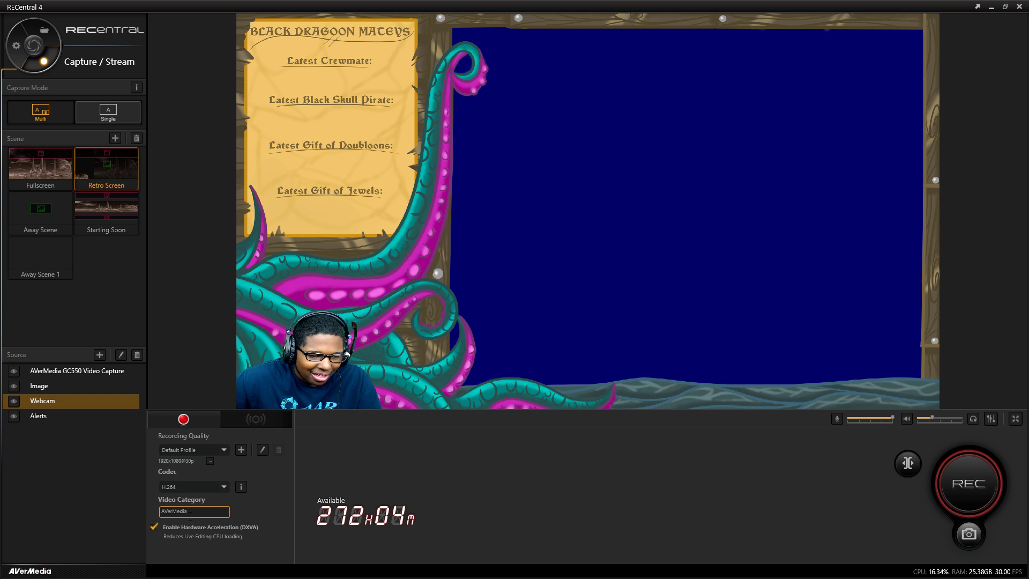
# In streaming settings, keep Retro Streams as the quality profile and open it for editing
pyautogui.click(254, 423)
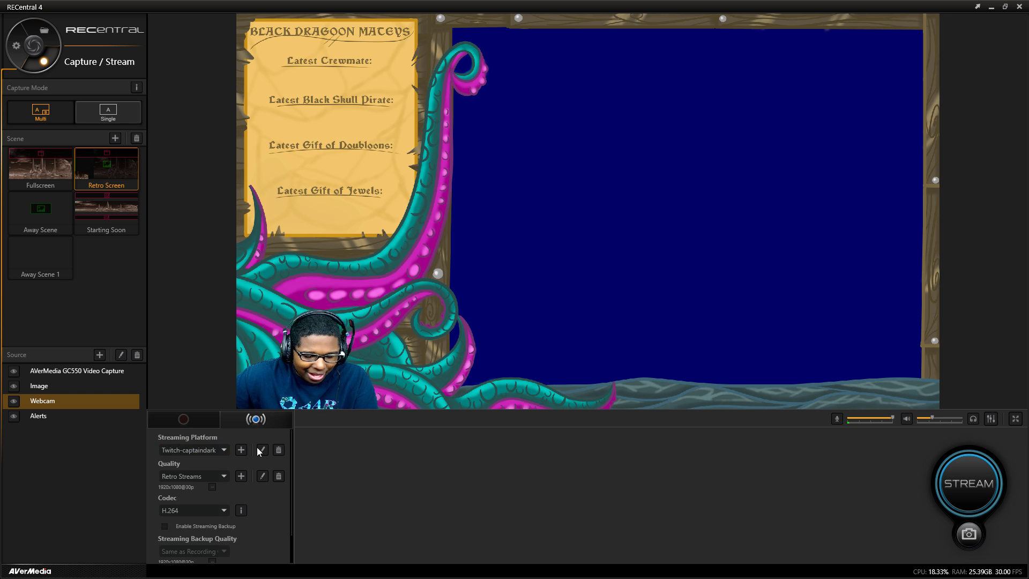
pyautogui.click(207, 479)
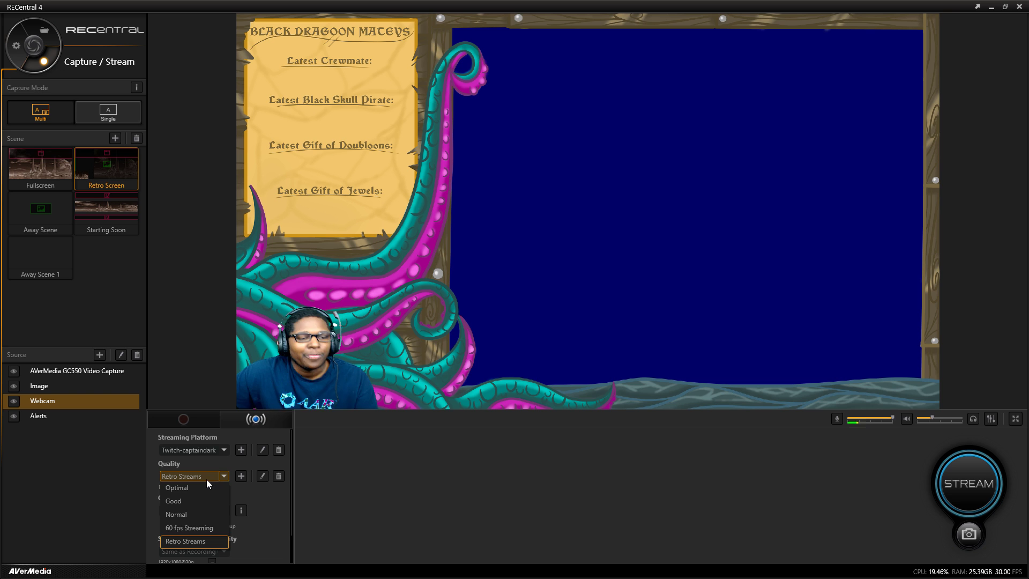
pyautogui.click(189, 543)
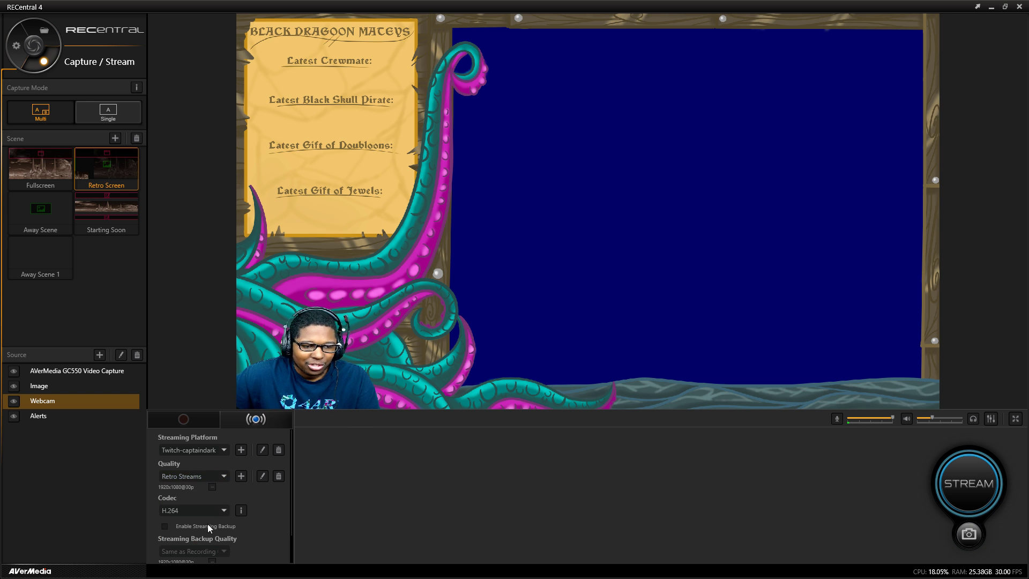
pyautogui.click(262, 476)
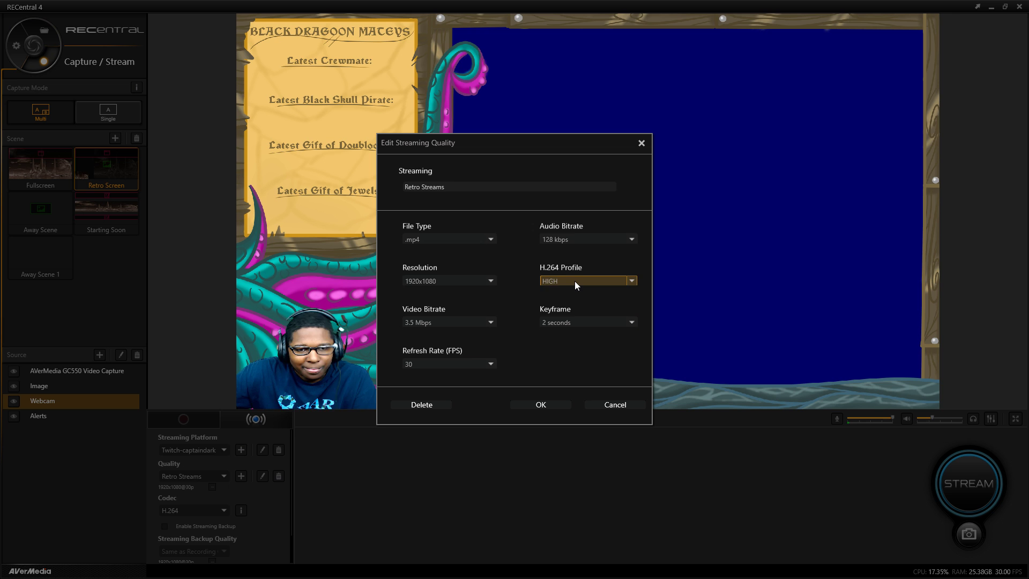
# Confirm Retro Streams keeps 128 kbps audio, 3.5 Mbps video and 30 FPS, then close with OK
pyautogui.click(584, 243)
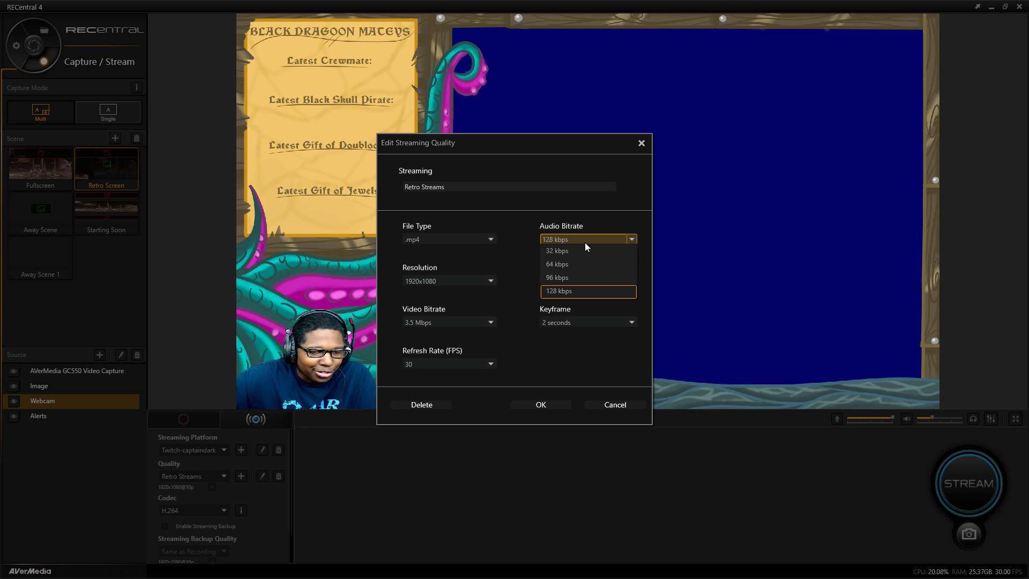
pyautogui.click(584, 243)
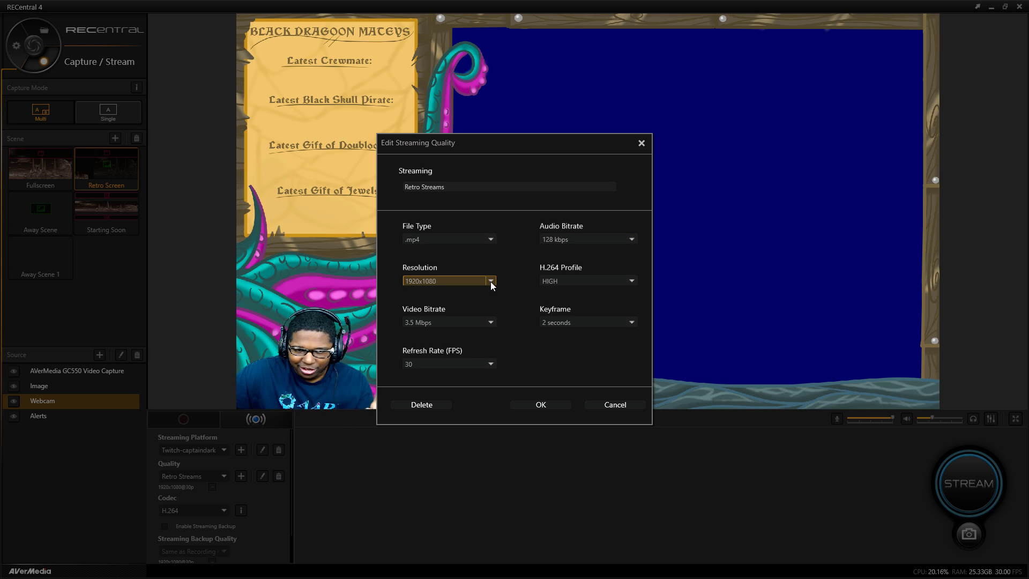
pyautogui.click(477, 325)
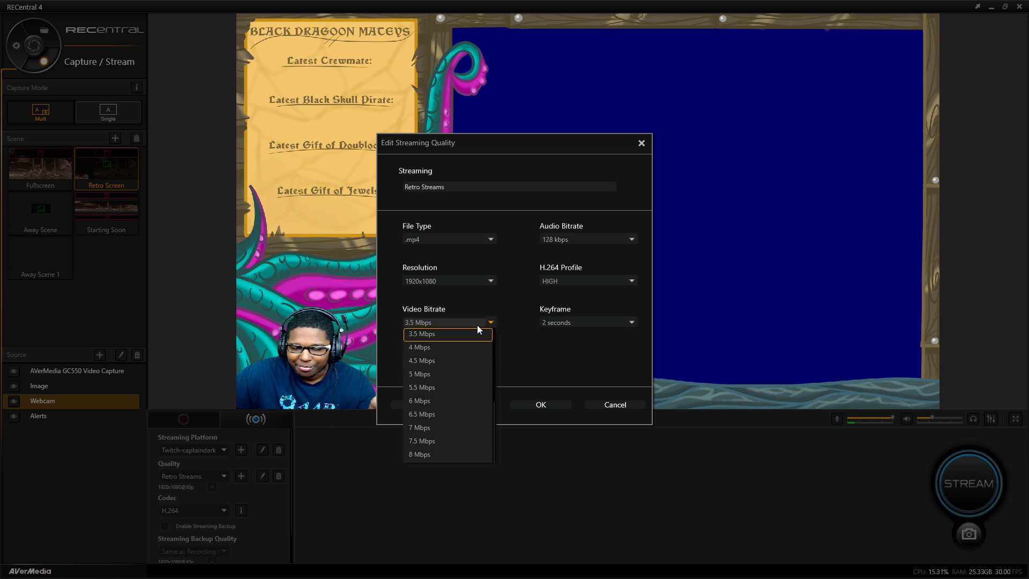
pyautogui.click(477, 325)
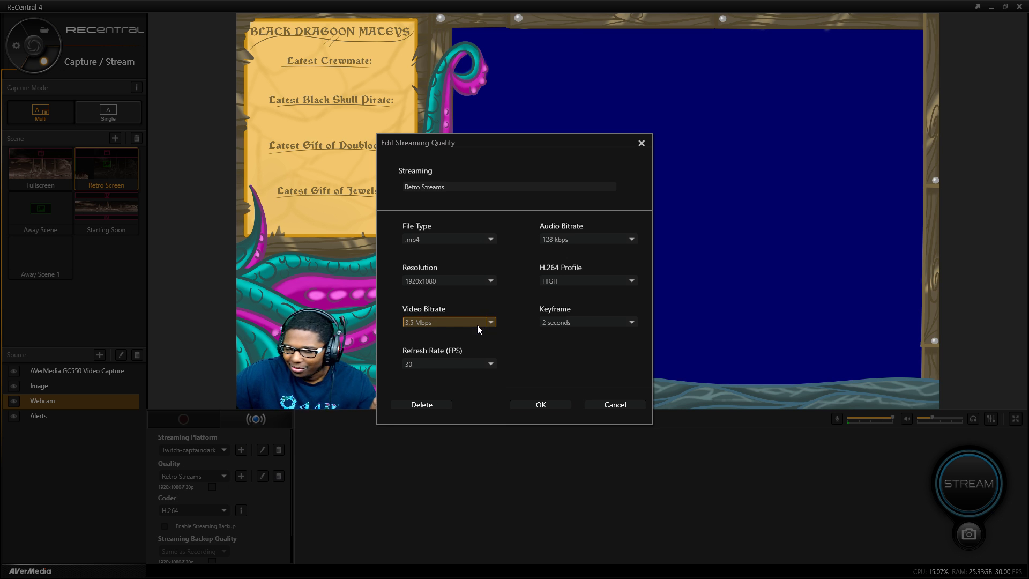
pyautogui.click(490, 364)
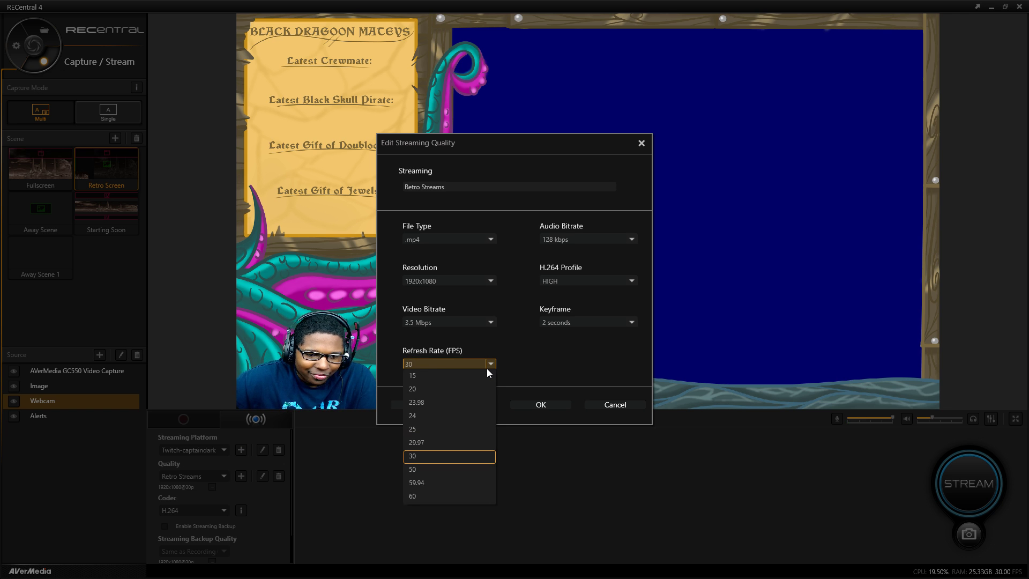
pyautogui.click(490, 364)
pyautogui.click(563, 408)
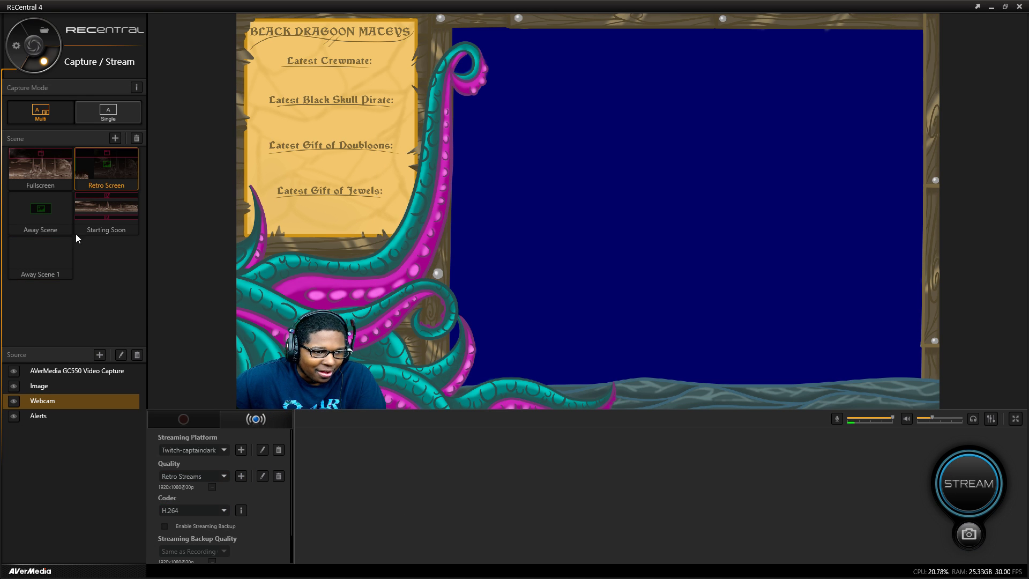
# In the Fullscreen scene, bring the Logitech HD Pro Webcam C920 source up to the top layer
pyautogui.click(51, 164)
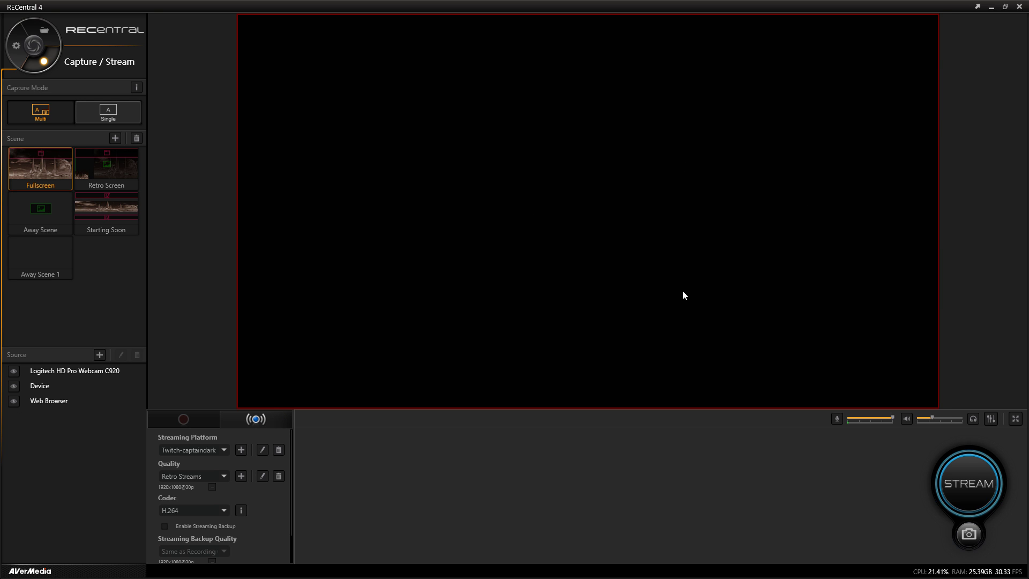
pyautogui.click(279, 380)
pyautogui.click(30, 402)
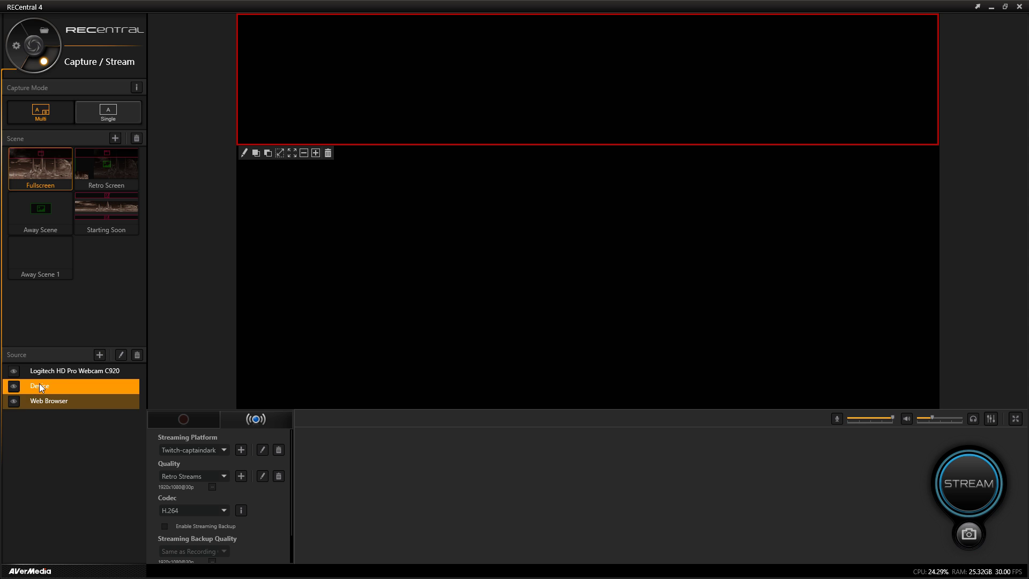
pyautogui.click(60, 372)
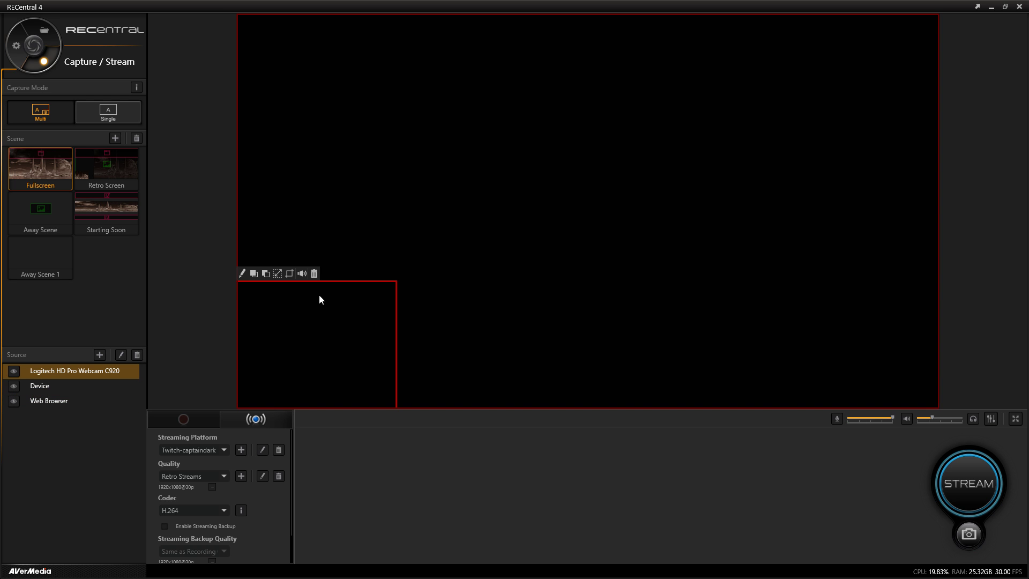
pyautogui.click(253, 273)
pyautogui.click(253, 273)
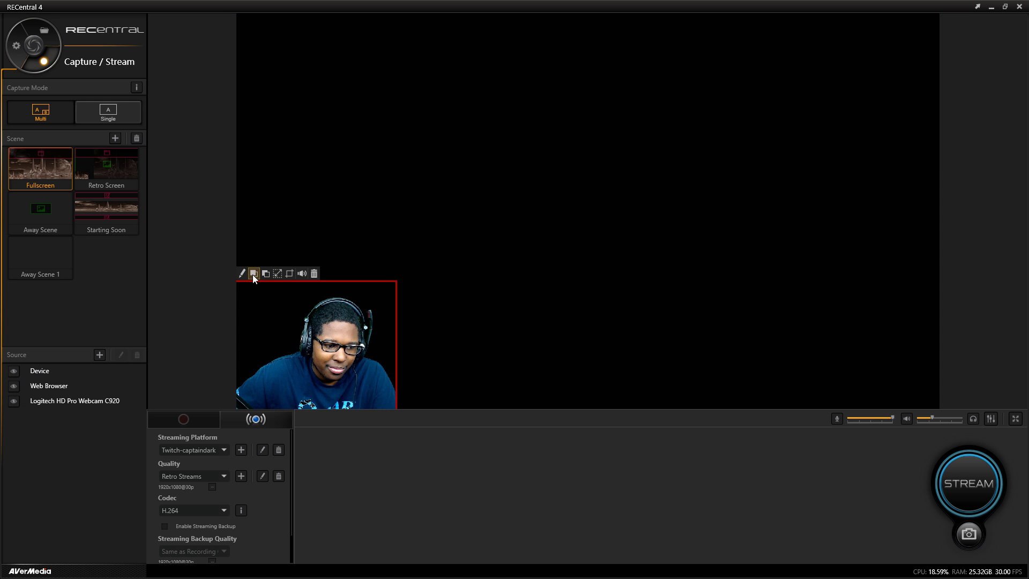
# Set the streaming quality to the 60 fps Streaming profile
pyautogui.click(223, 475)
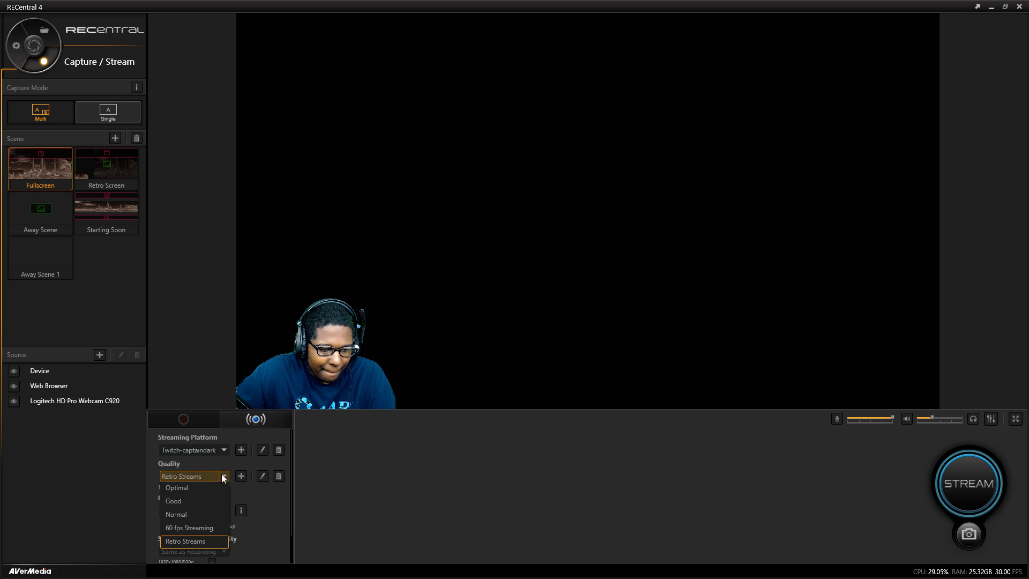
pyautogui.click(211, 528)
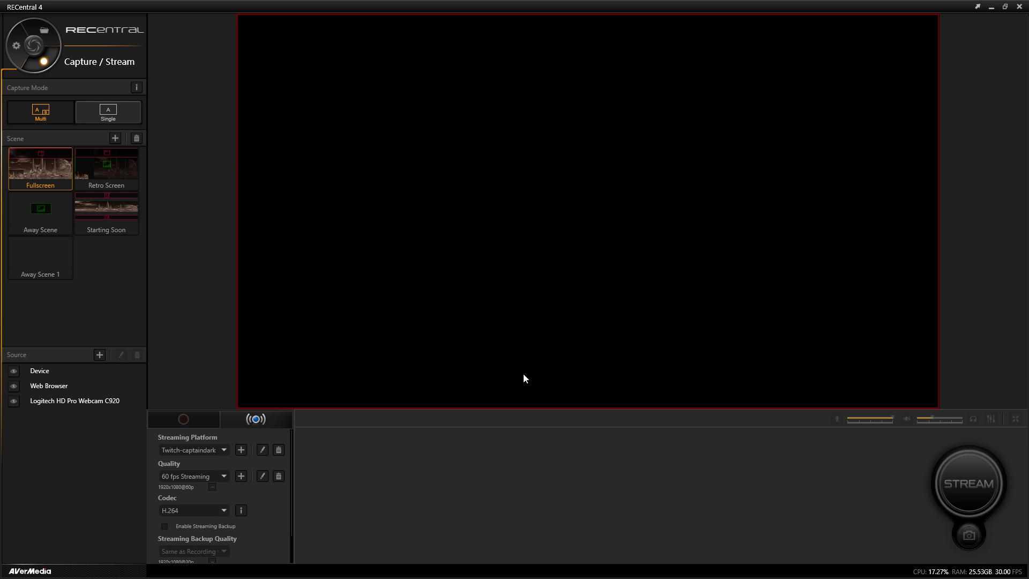
pyautogui.click(347, 353)
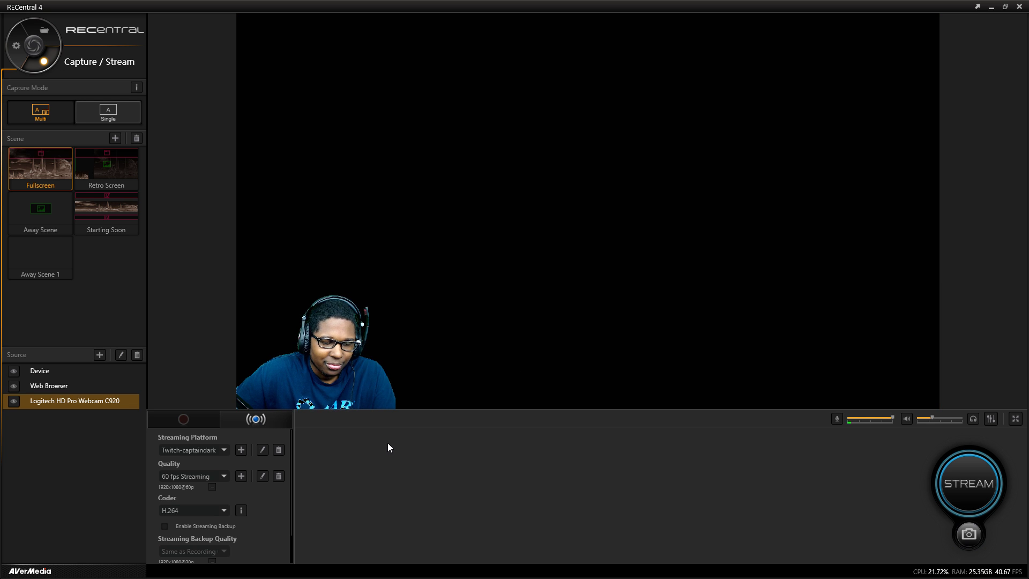
# Review the 60 fps Streaming profile settings, keeping 60 FPS, and cancel without changes
pyautogui.click(262, 476)
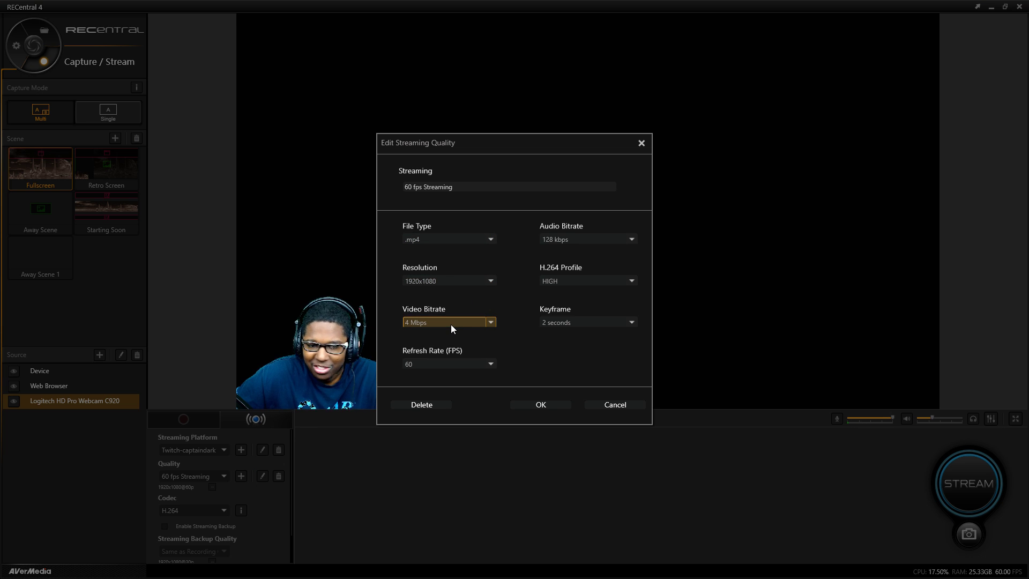
pyautogui.click(446, 365)
pyautogui.click(446, 365)
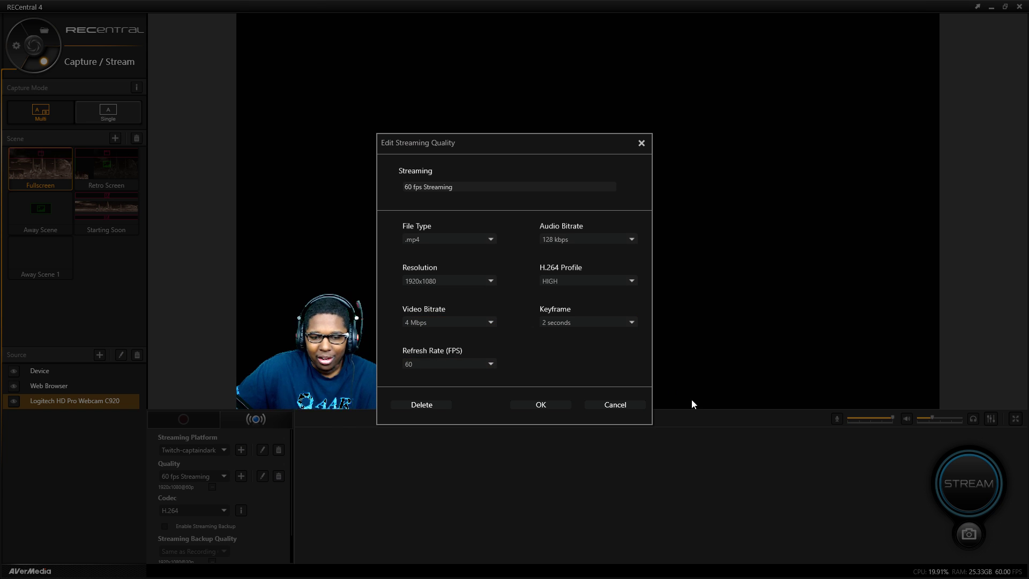
pyautogui.click(597, 406)
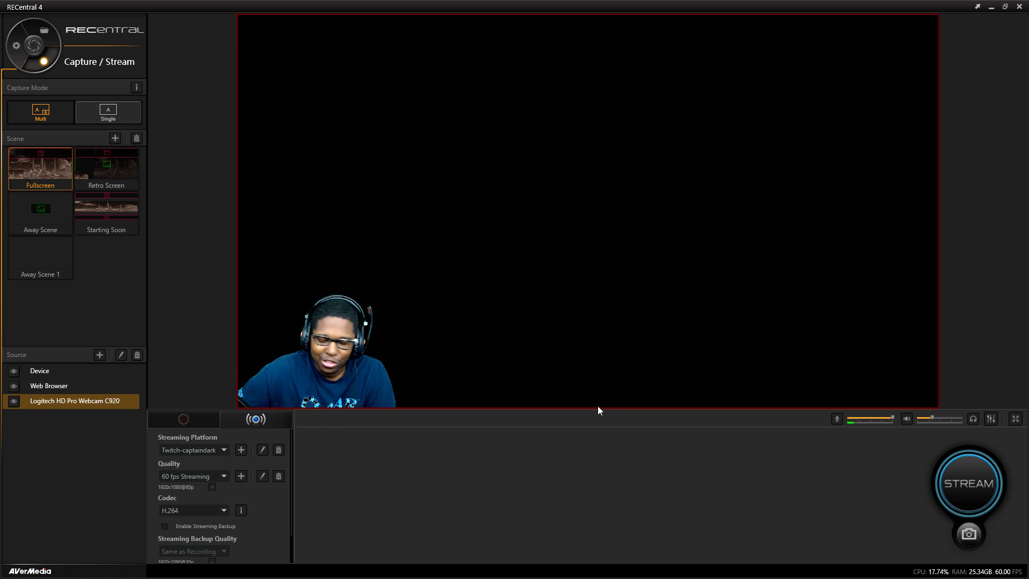
# Switch to the Record settings and delete the Away Scene 1 scene
pyautogui.click(183, 418)
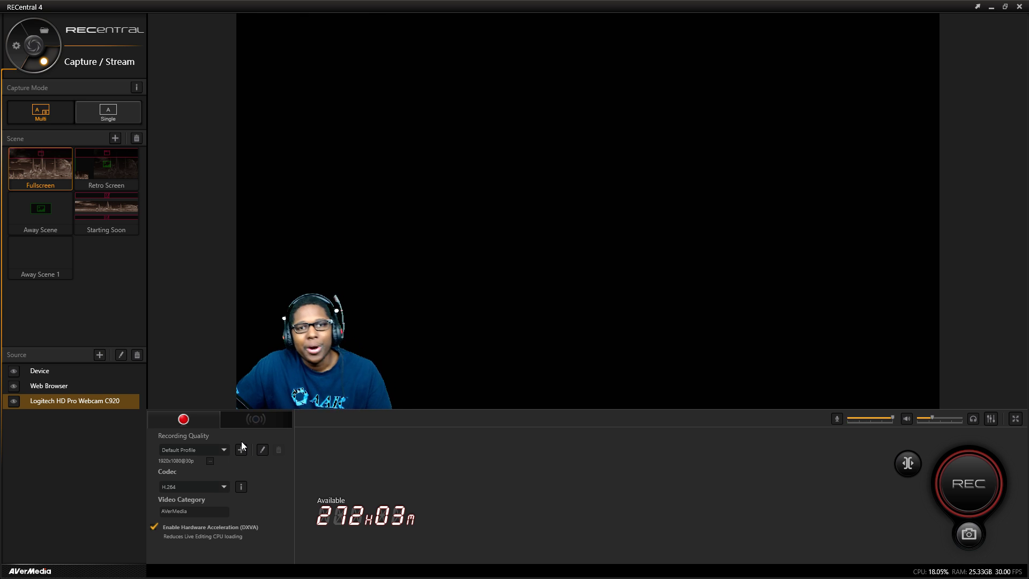
pyautogui.click(56, 264)
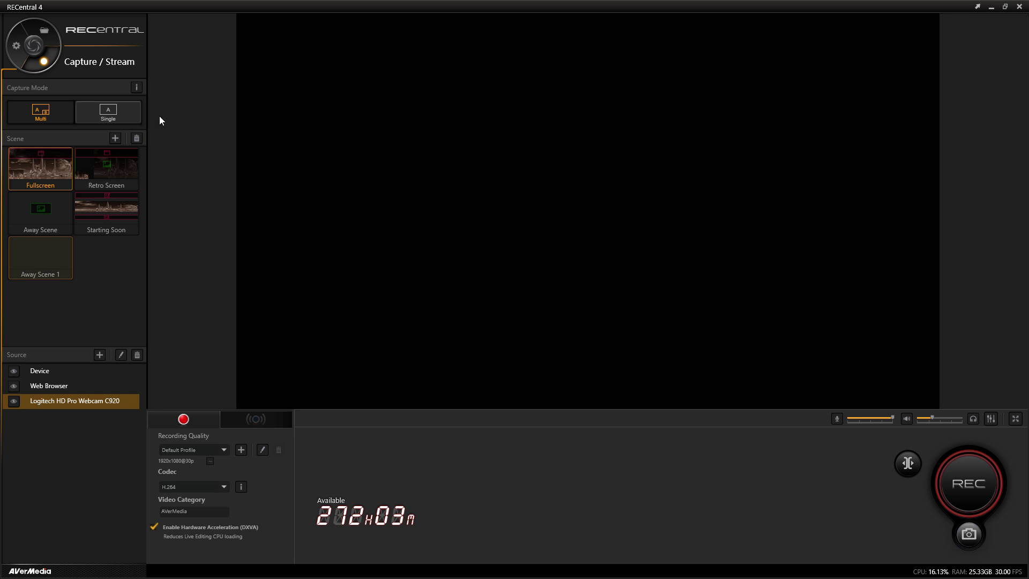
pyautogui.click(136, 140)
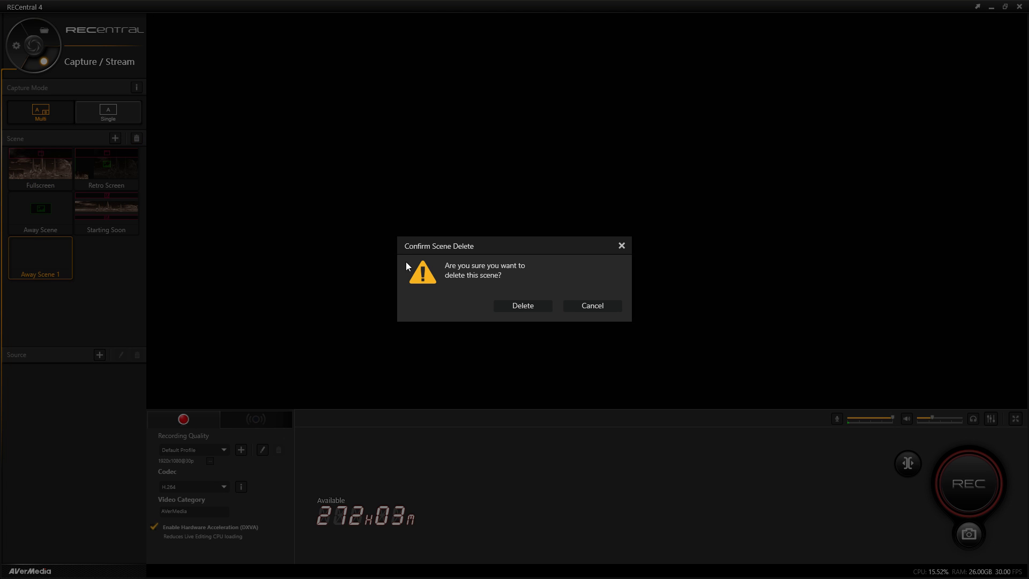
pyautogui.click(539, 307)
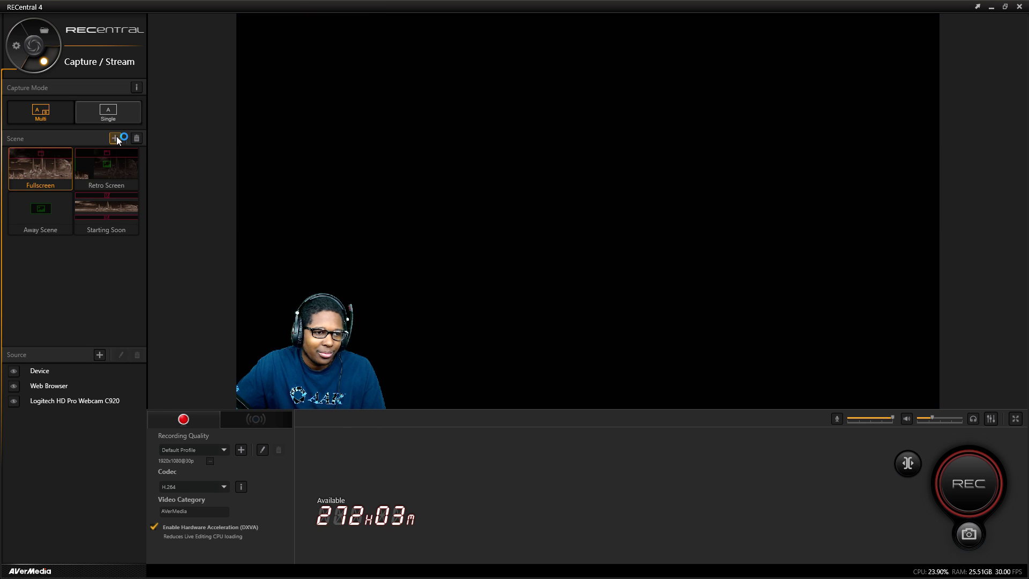
# Add a Normal template scene with an AVerMedia GC550 HDMI capture source stretched across the preview
pyautogui.click(115, 139)
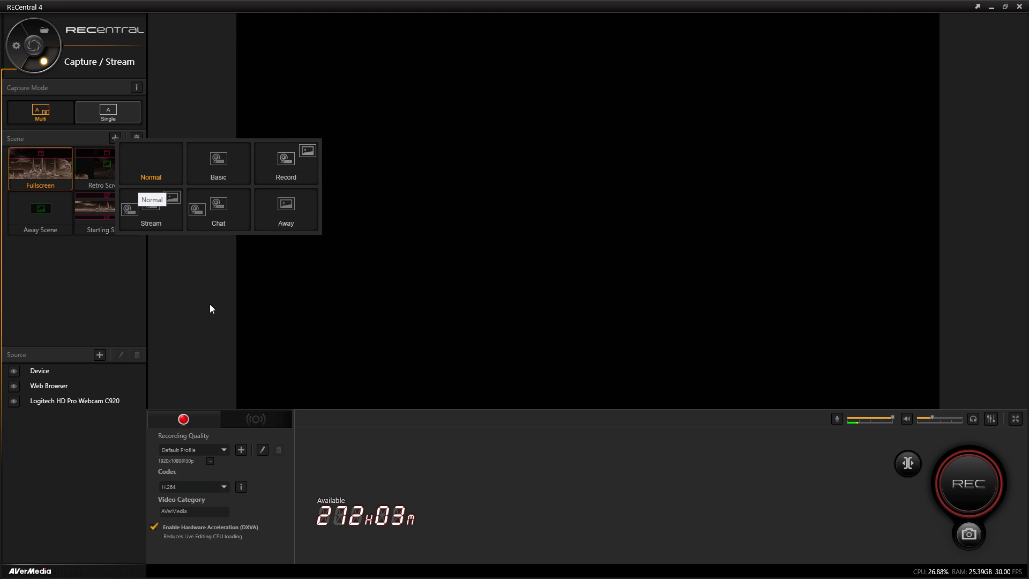
pyautogui.click(151, 161)
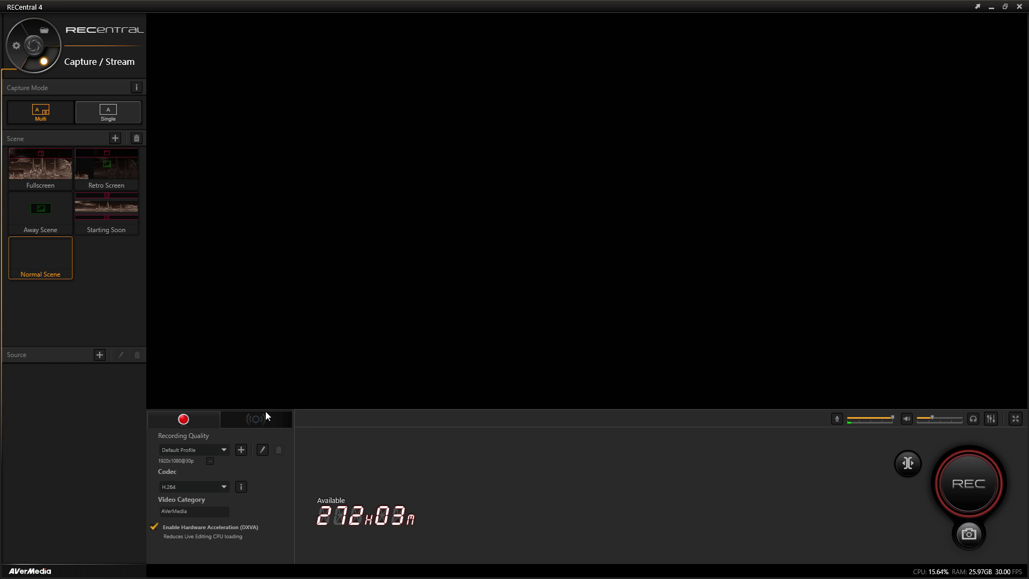
pyautogui.click(98, 355)
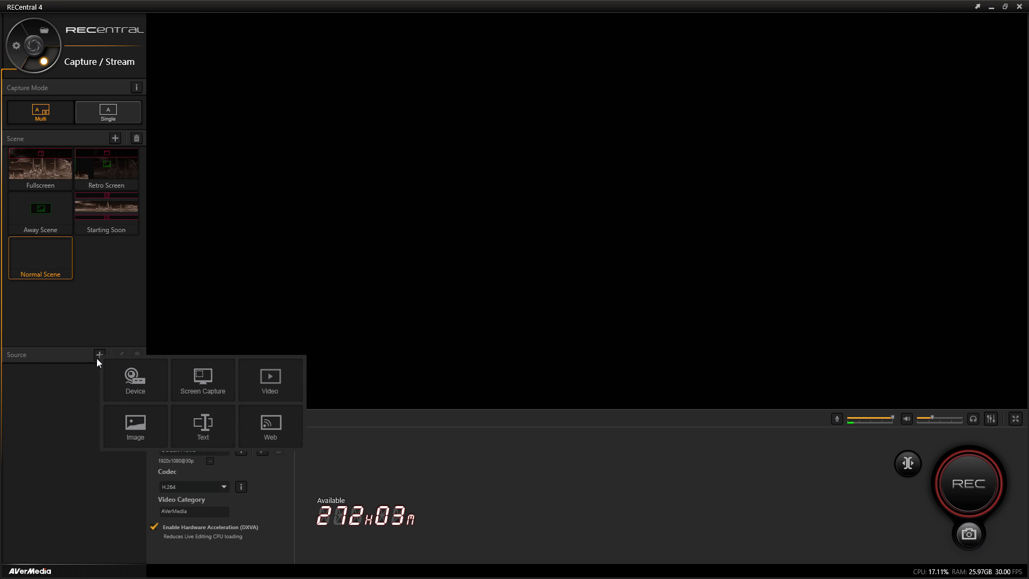
pyautogui.click(142, 374)
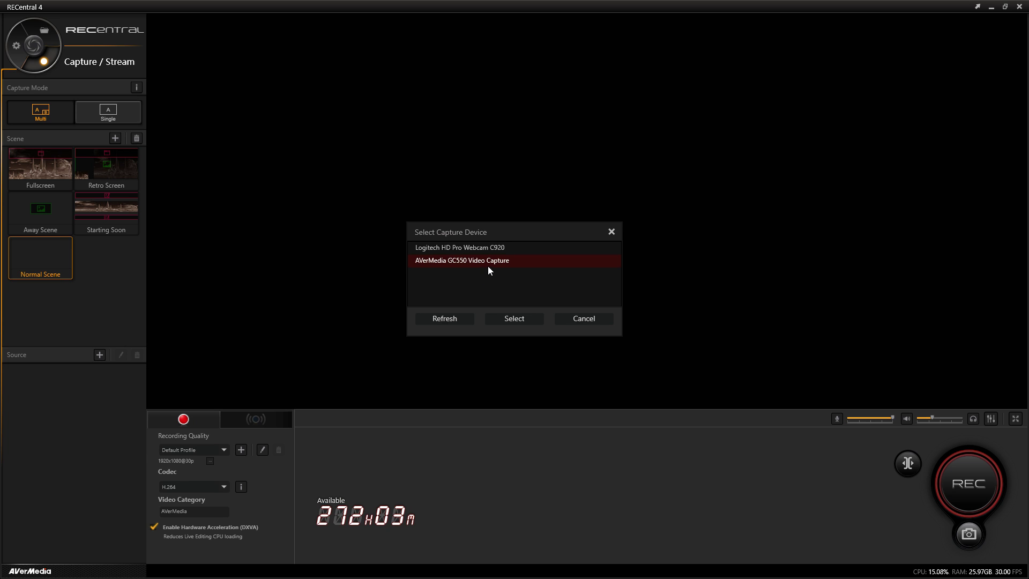
pyautogui.click(508, 318)
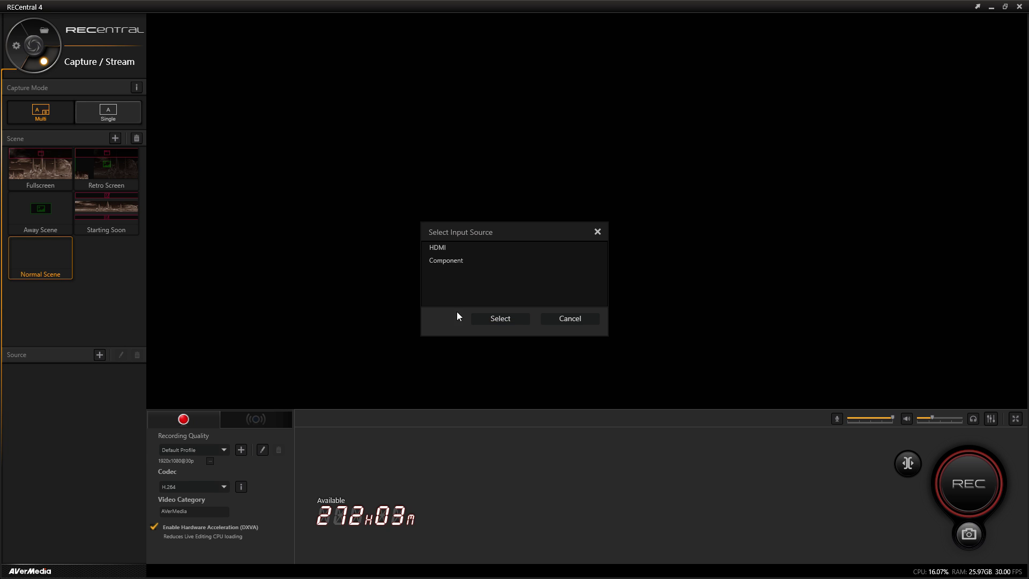
pyautogui.click(460, 249)
pyautogui.click(508, 324)
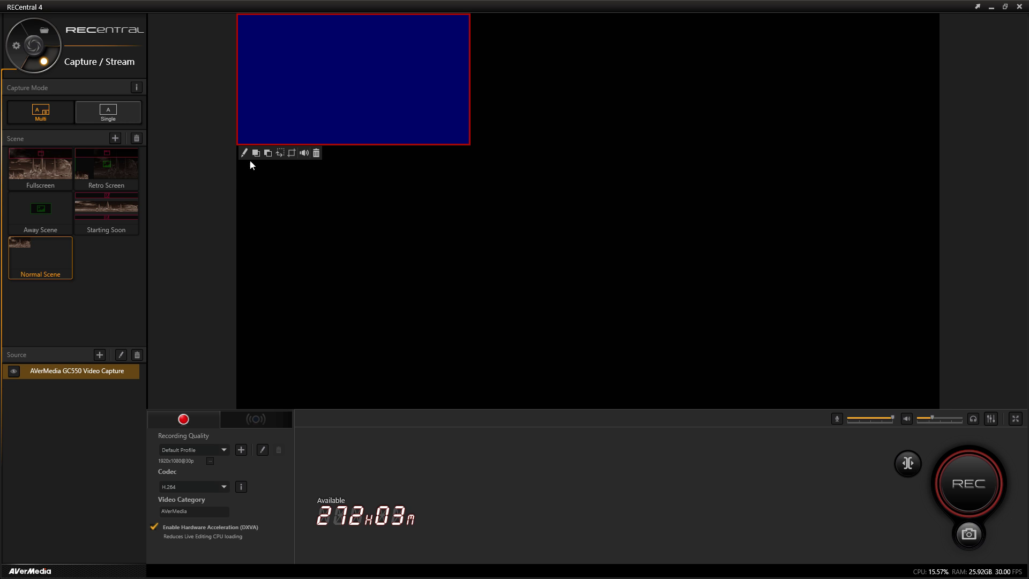
pyautogui.moveTo(470, 139); pyautogui.dragTo(937, 406)
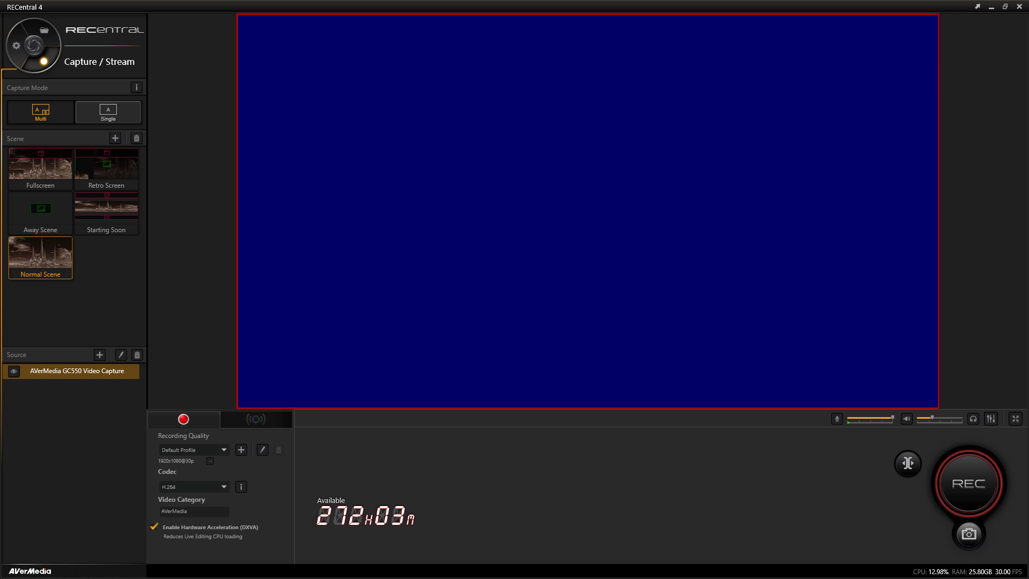
pyautogui.click(100, 355)
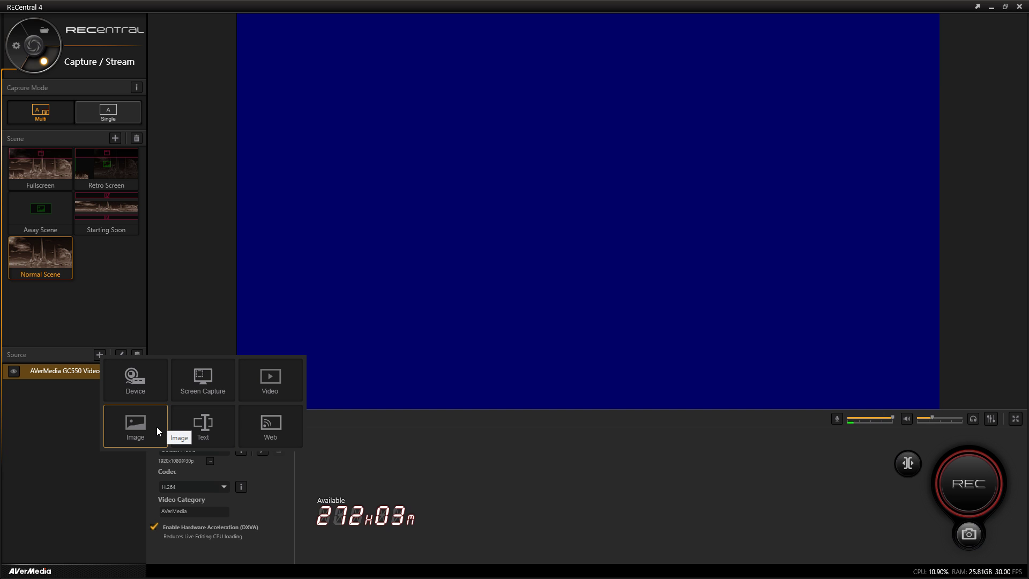
pyautogui.click(206, 431)
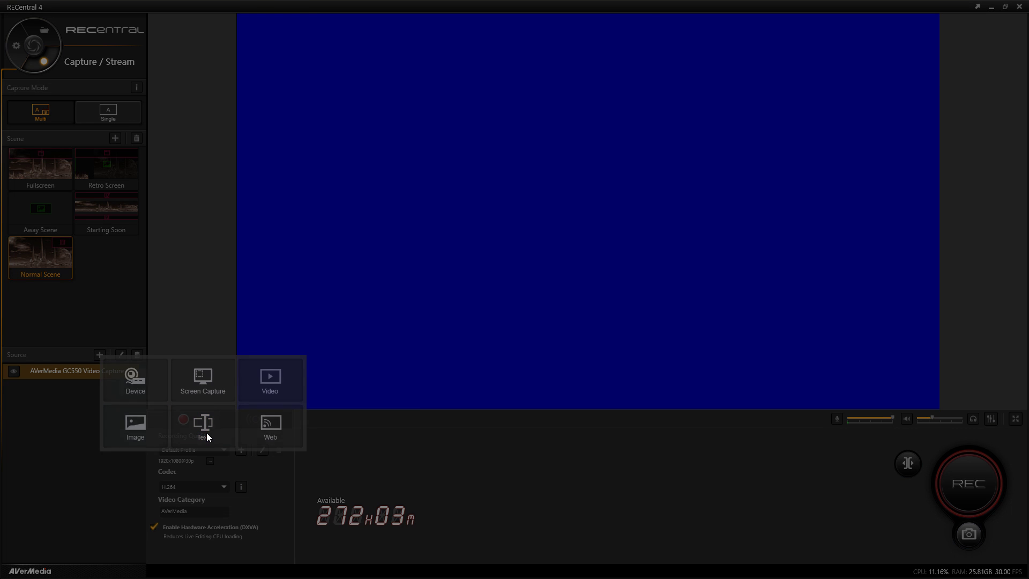
pyautogui.click(464, 166)
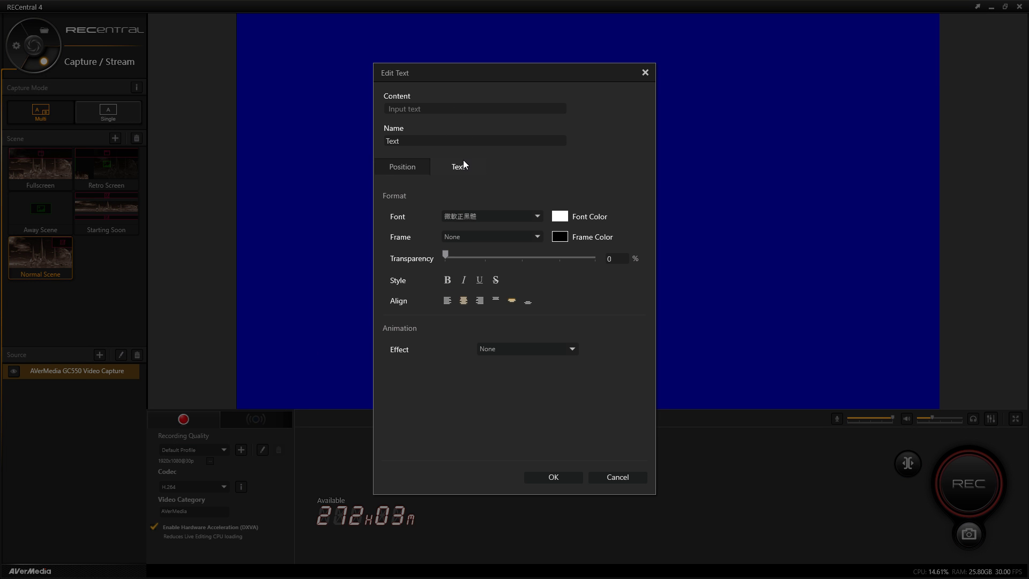
pyautogui.click(519, 349)
pyautogui.click(518, 349)
pyautogui.click(595, 478)
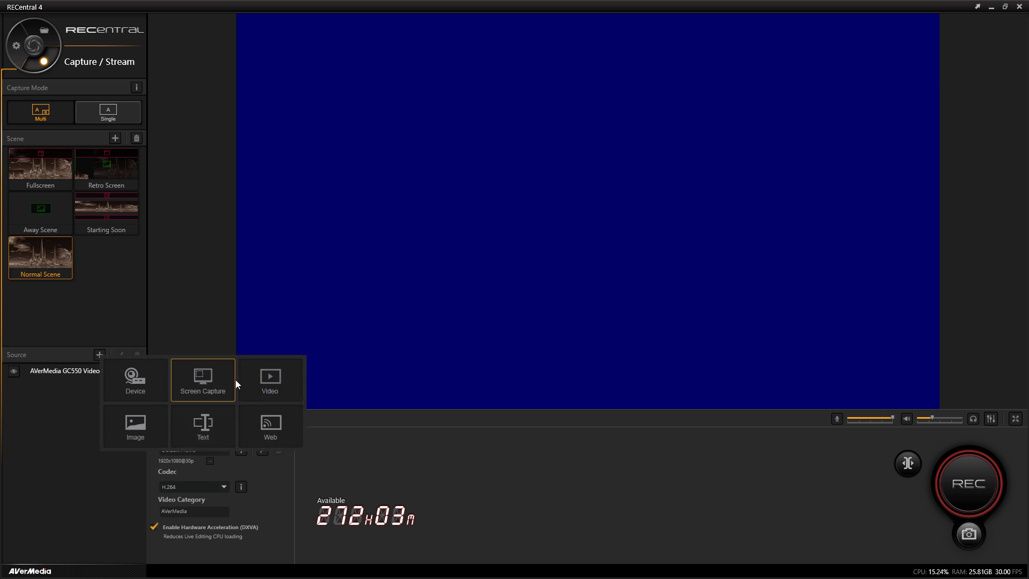
pyautogui.click(283, 414)
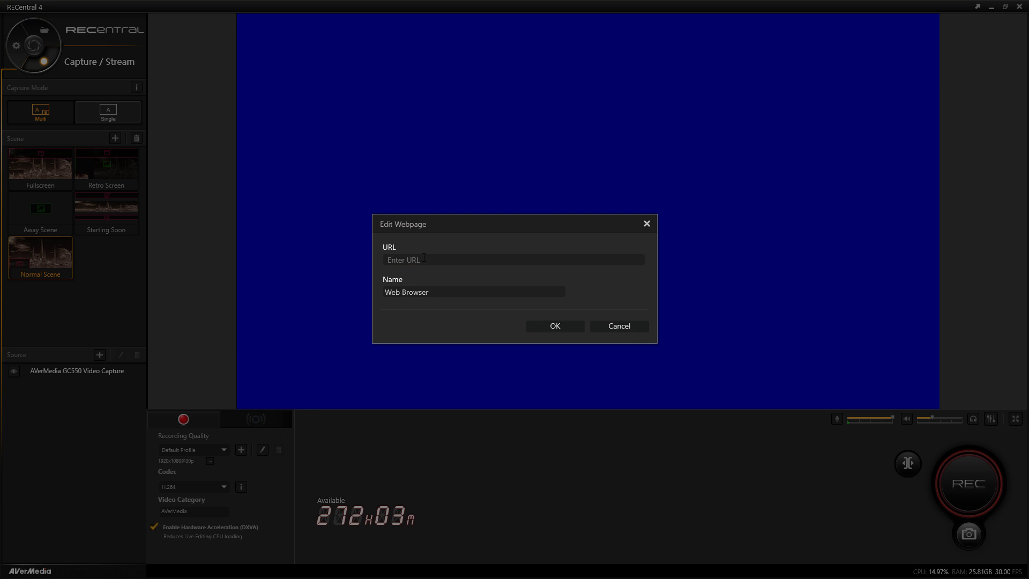
pyautogui.click(626, 325)
# Add the Logitech HD Pro Webcam C920 as a device source and move it to the bottom-left
pyautogui.click(96, 355)
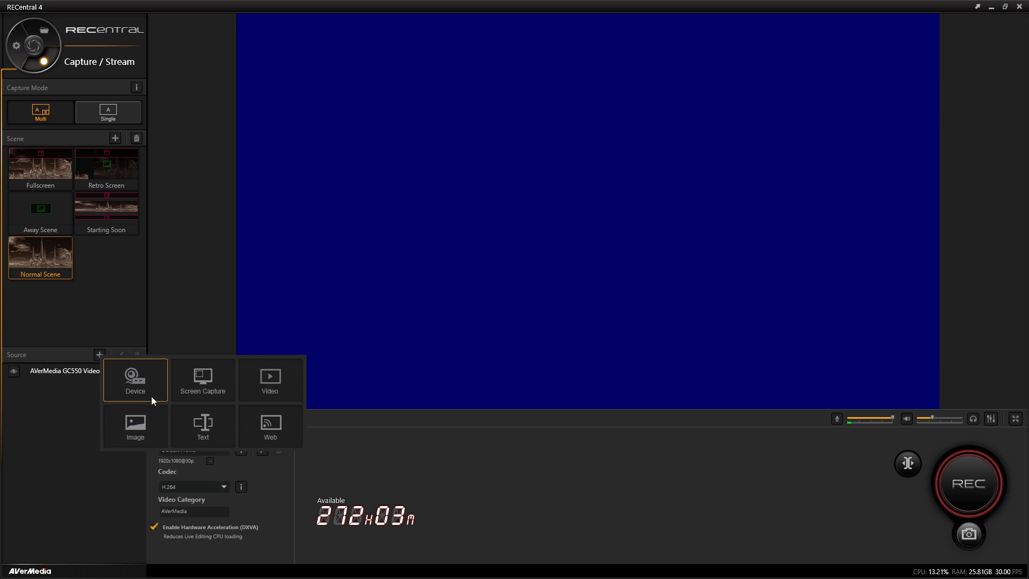
pyautogui.click(136, 391)
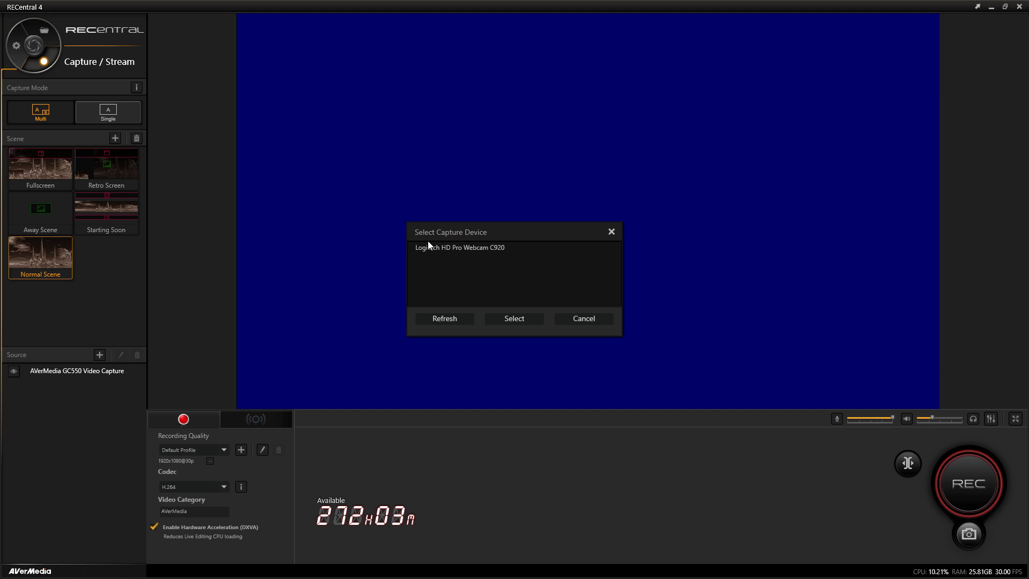
pyautogui.click(431, 247)
pyautogui.click(523, 318)
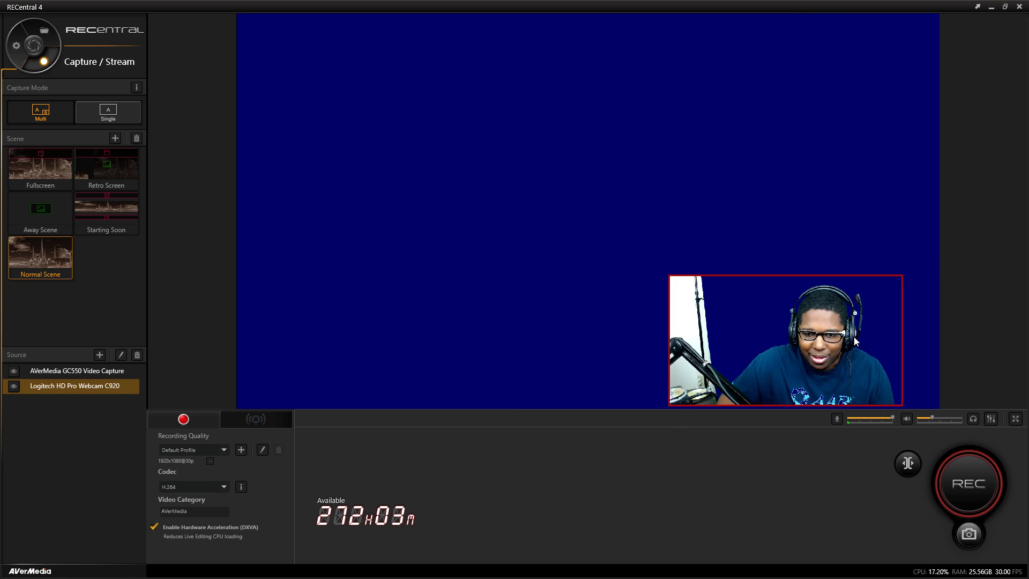
pyautogui.moveTo(855, 338); pyautogui.dragTo(362, 344)
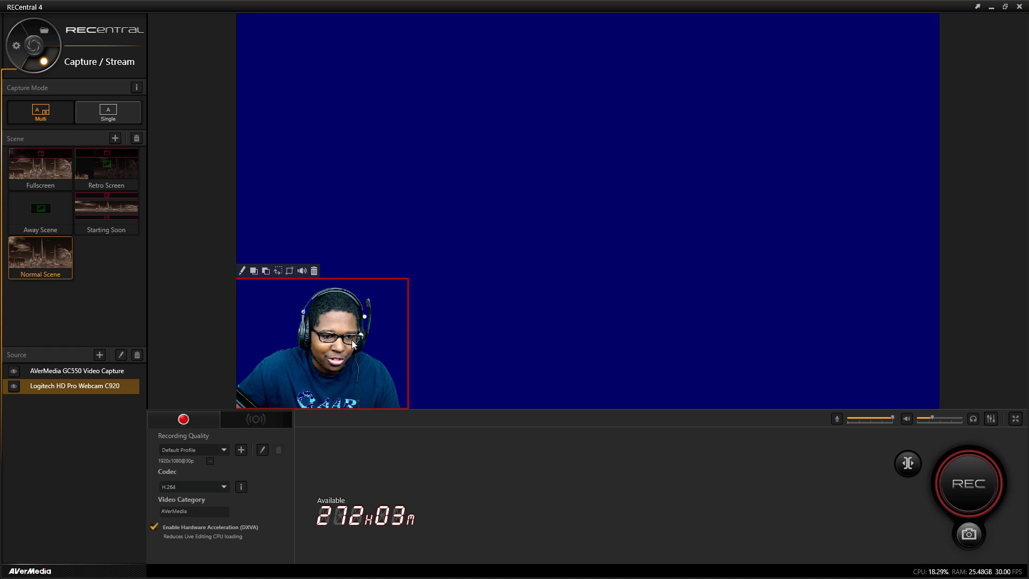
# In the webcam source settings, unlock the aspect ratio and lock its position
pyautogui.click(243, 271)
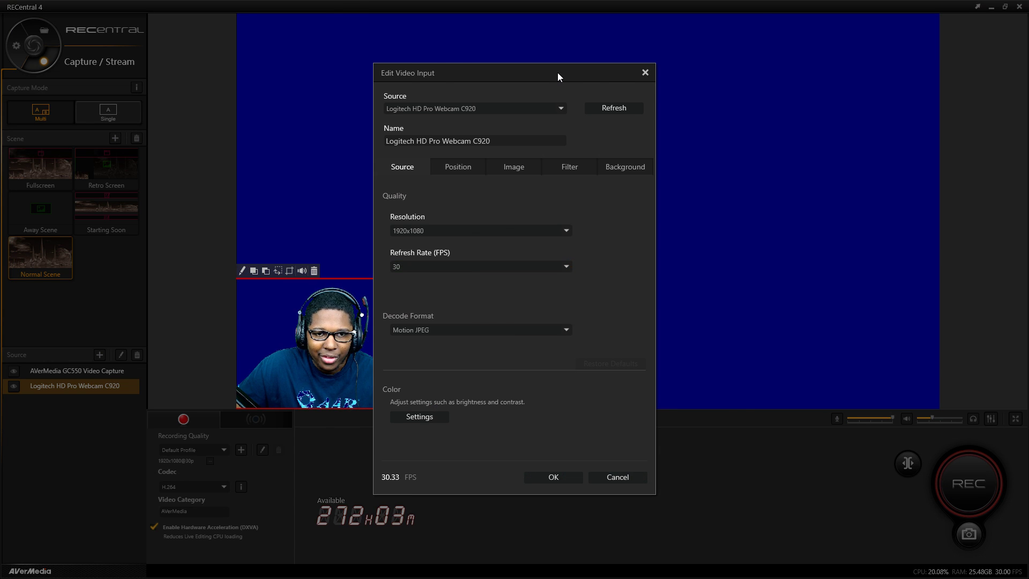
pyautogui.moveTo(557, 72); pyautogui.dragTo(657, 57)
pyautogui.click(551, 152)
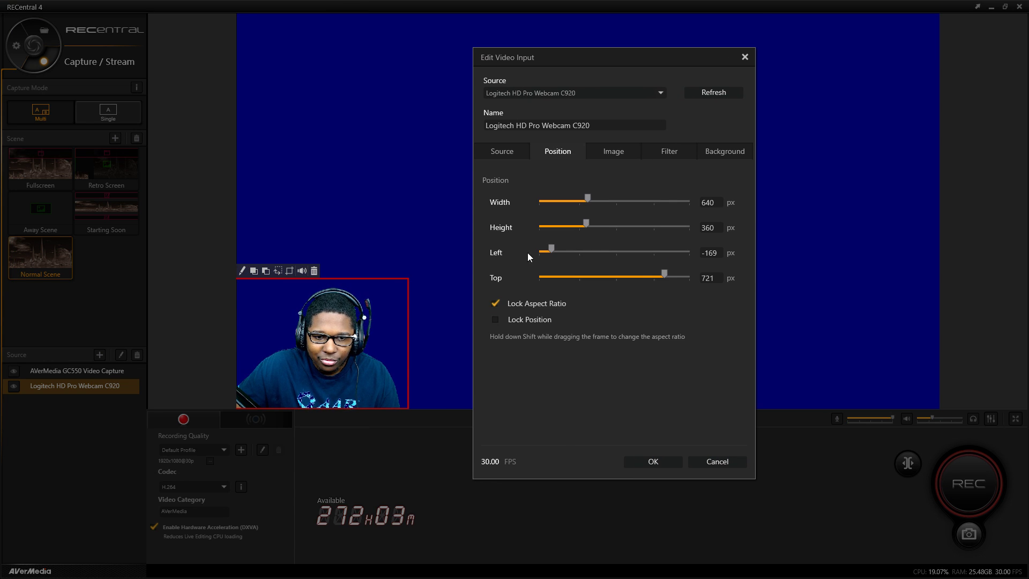
pyautogui.click(494, 319)
pyautogui.click(498, 302)
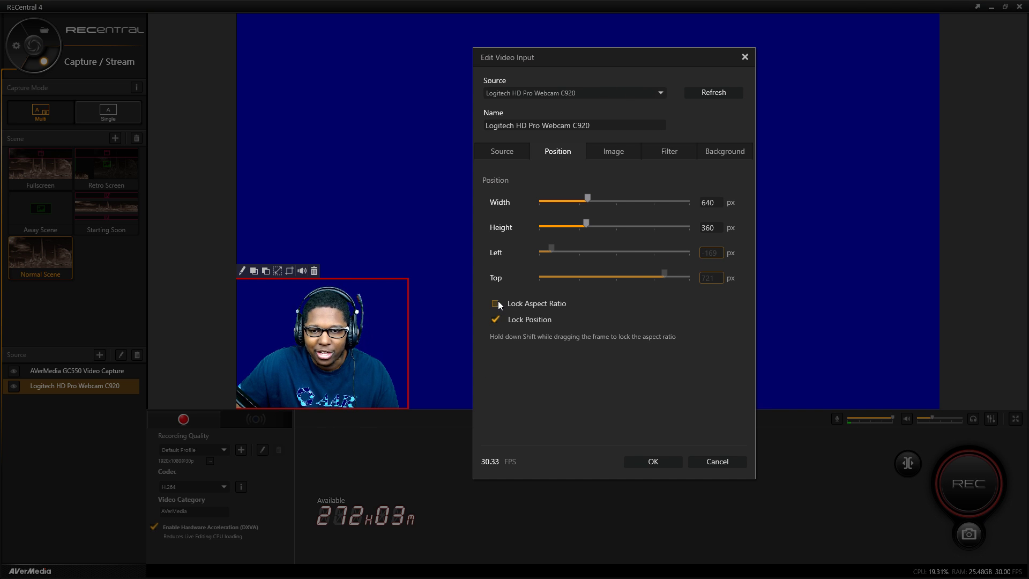
# Set the webcam's Chroma Key background removal tolerance to 80 and apply it
pyautogui.click(615, 151)
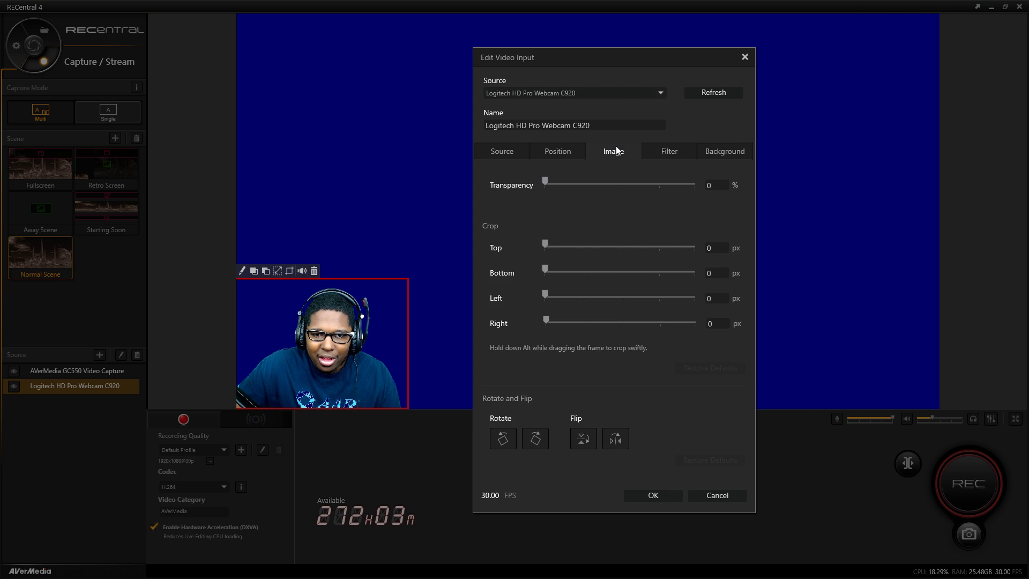
pyautogui.click(671, 152)
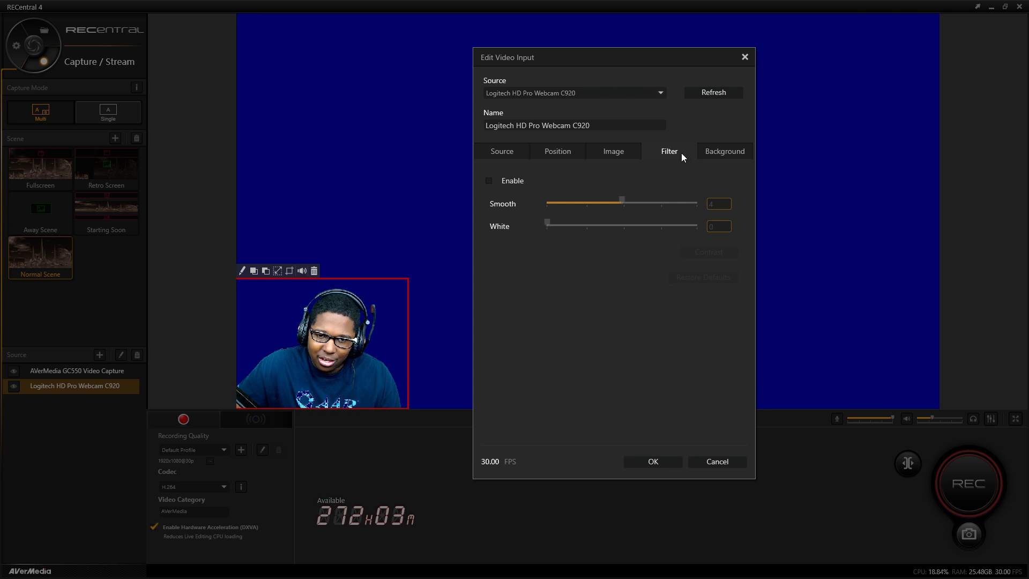
pyautogui.click(722, 150)
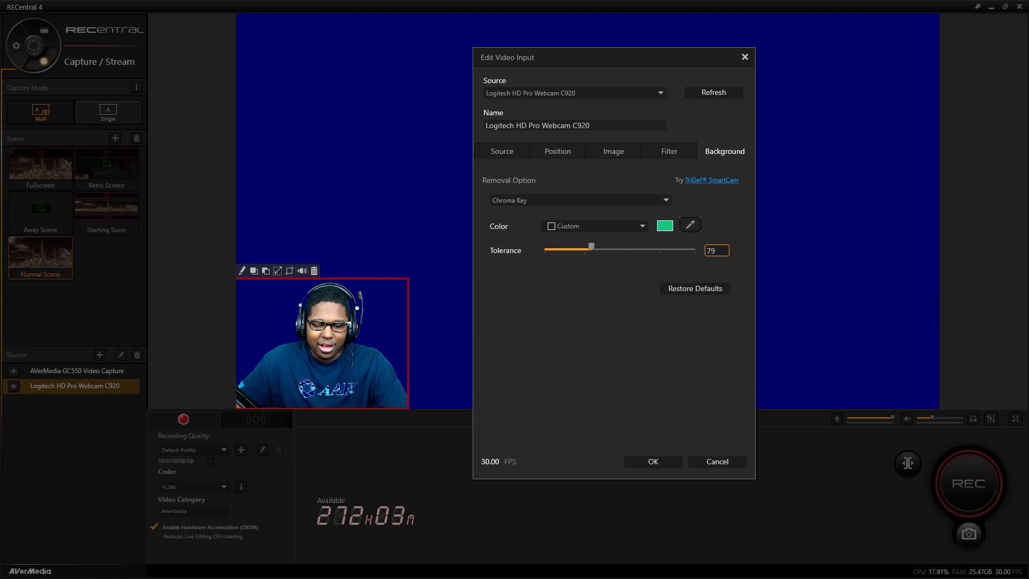
pyautogui.doubleClick(712, 250)
pyautogui.write('80')
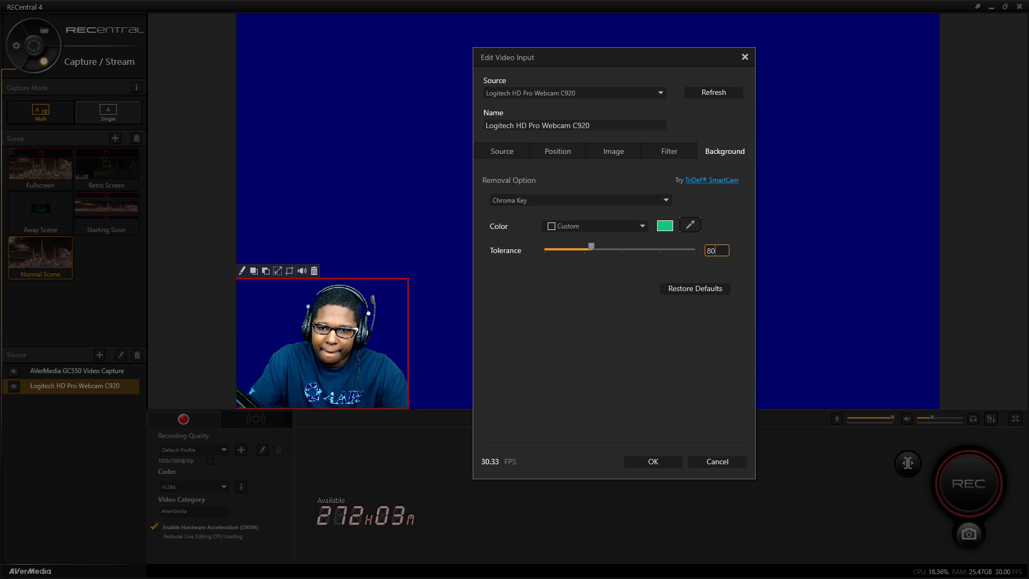
pyautogui.click(653, 461)
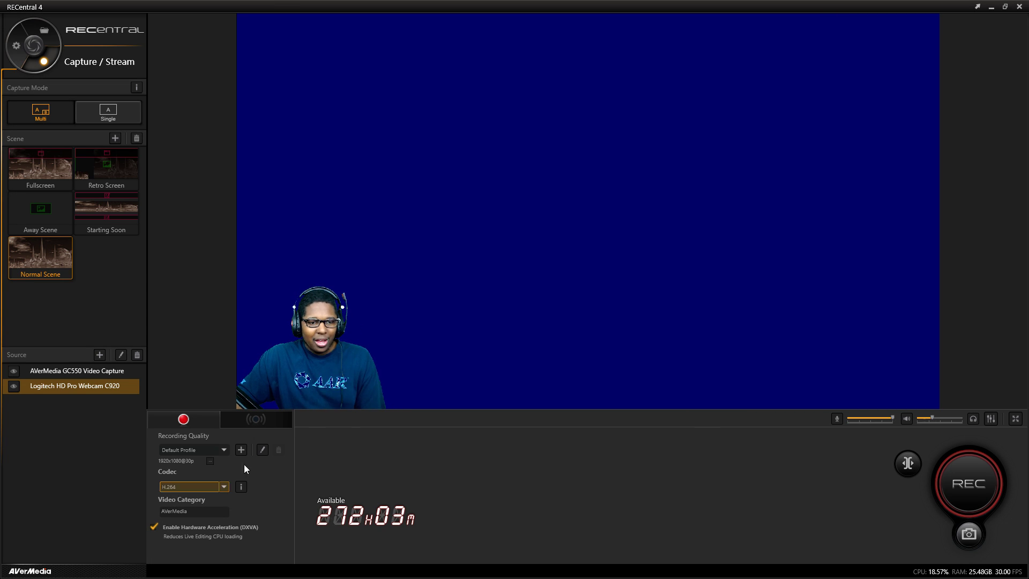